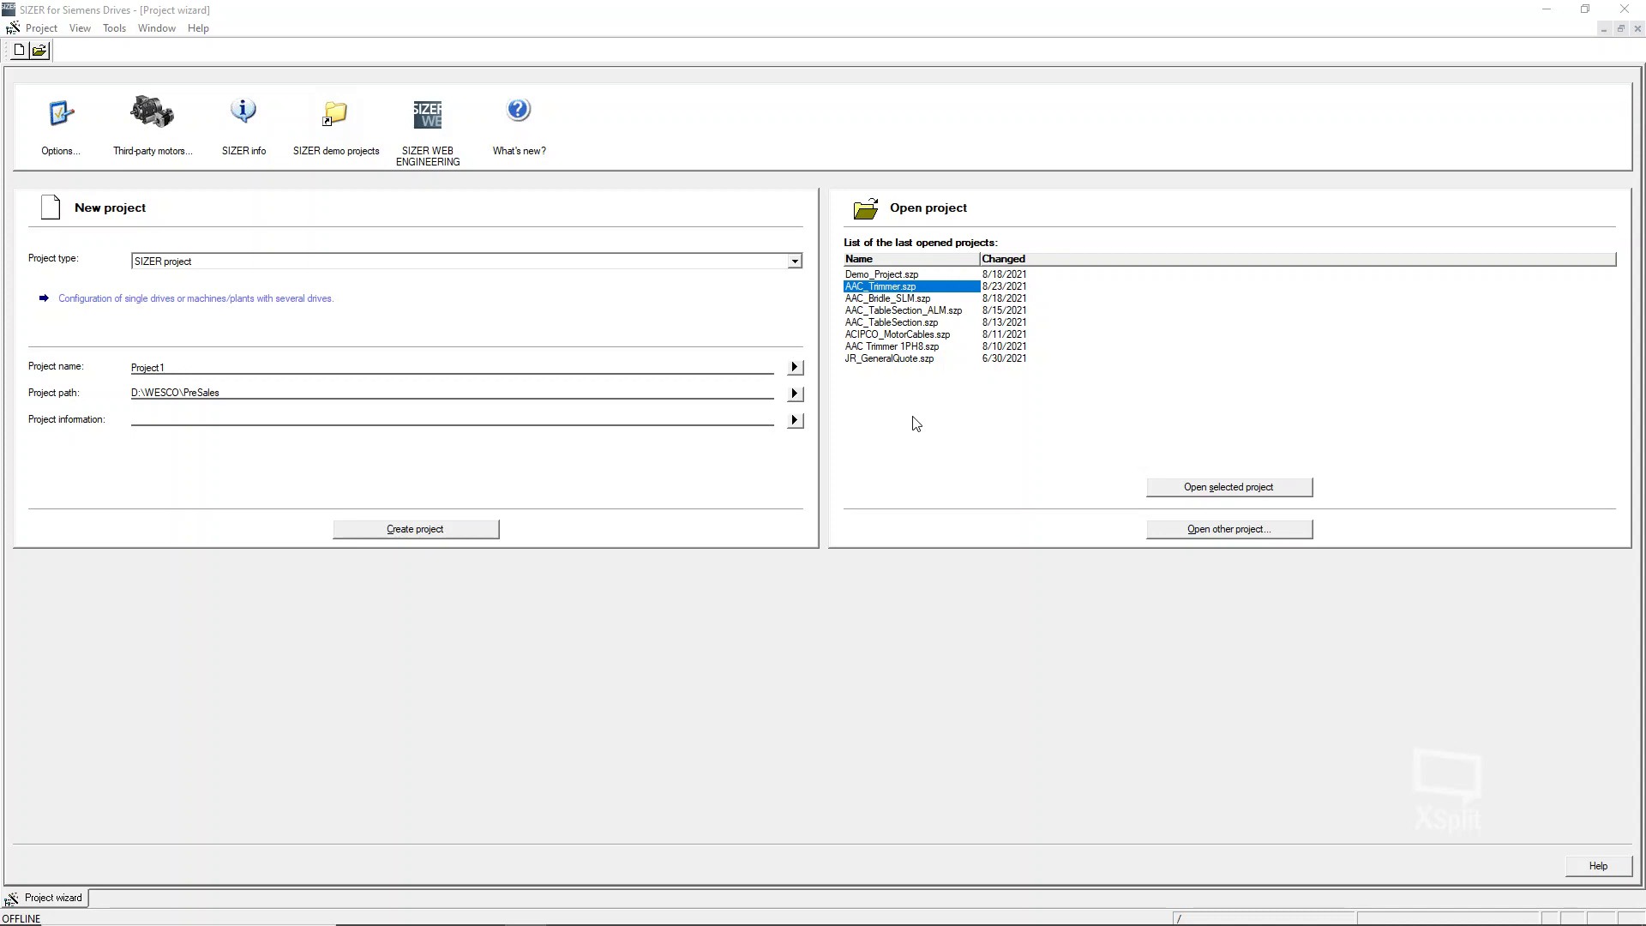
Step: Open Demo_Project.szp from the recent projects list
click(883, 276)
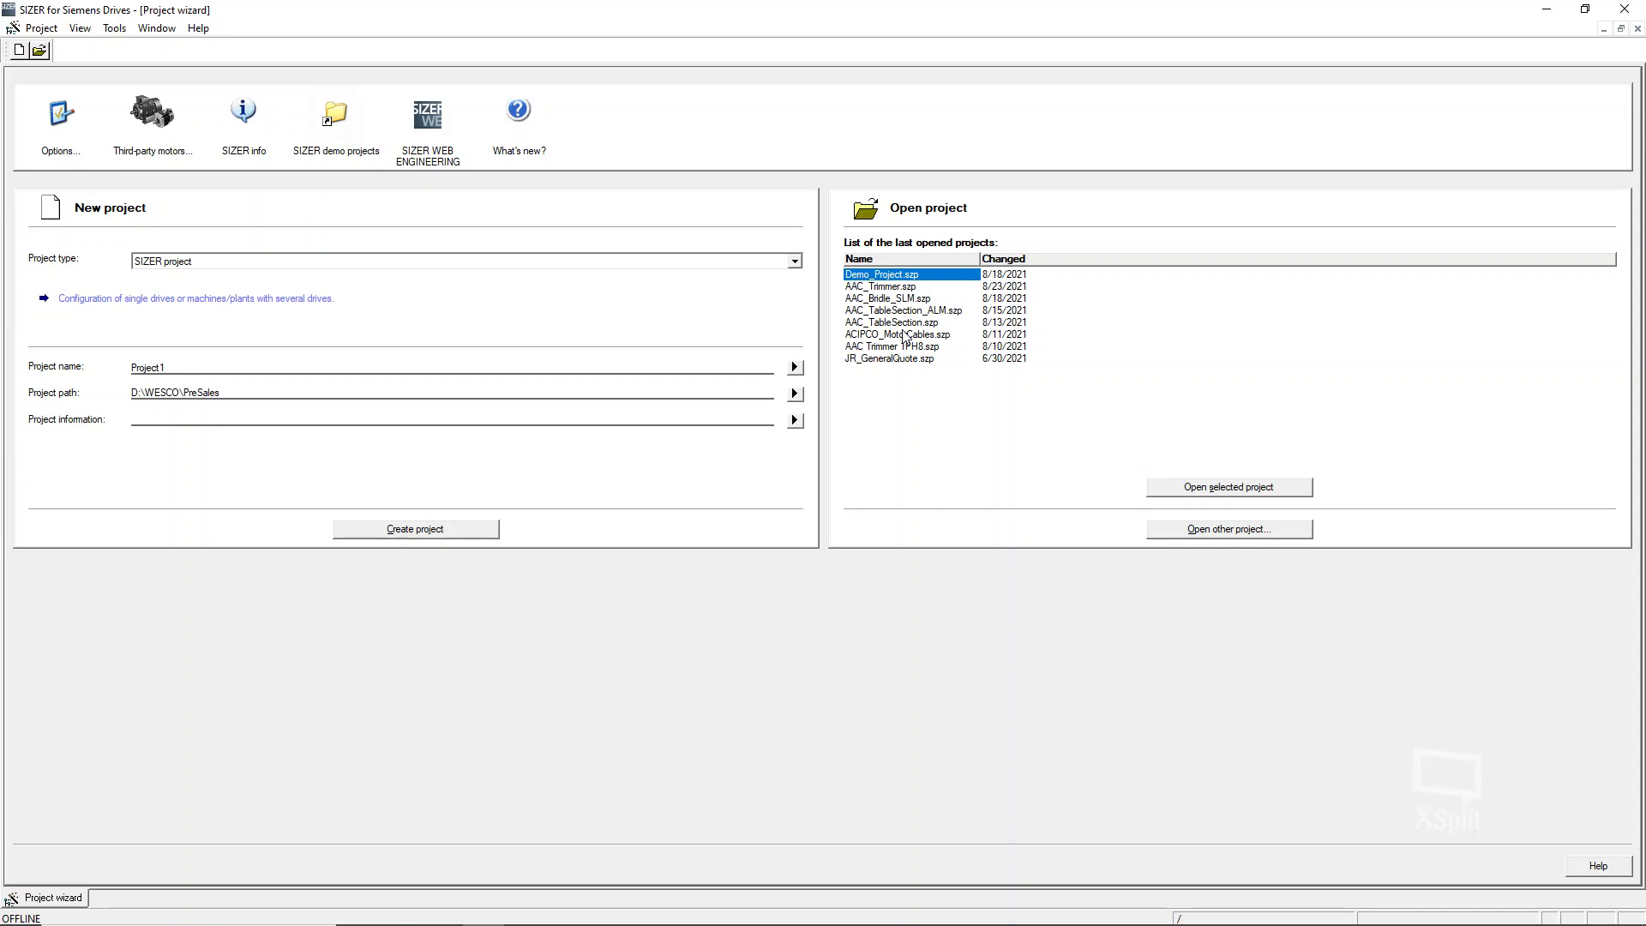
double_click(888, 275)
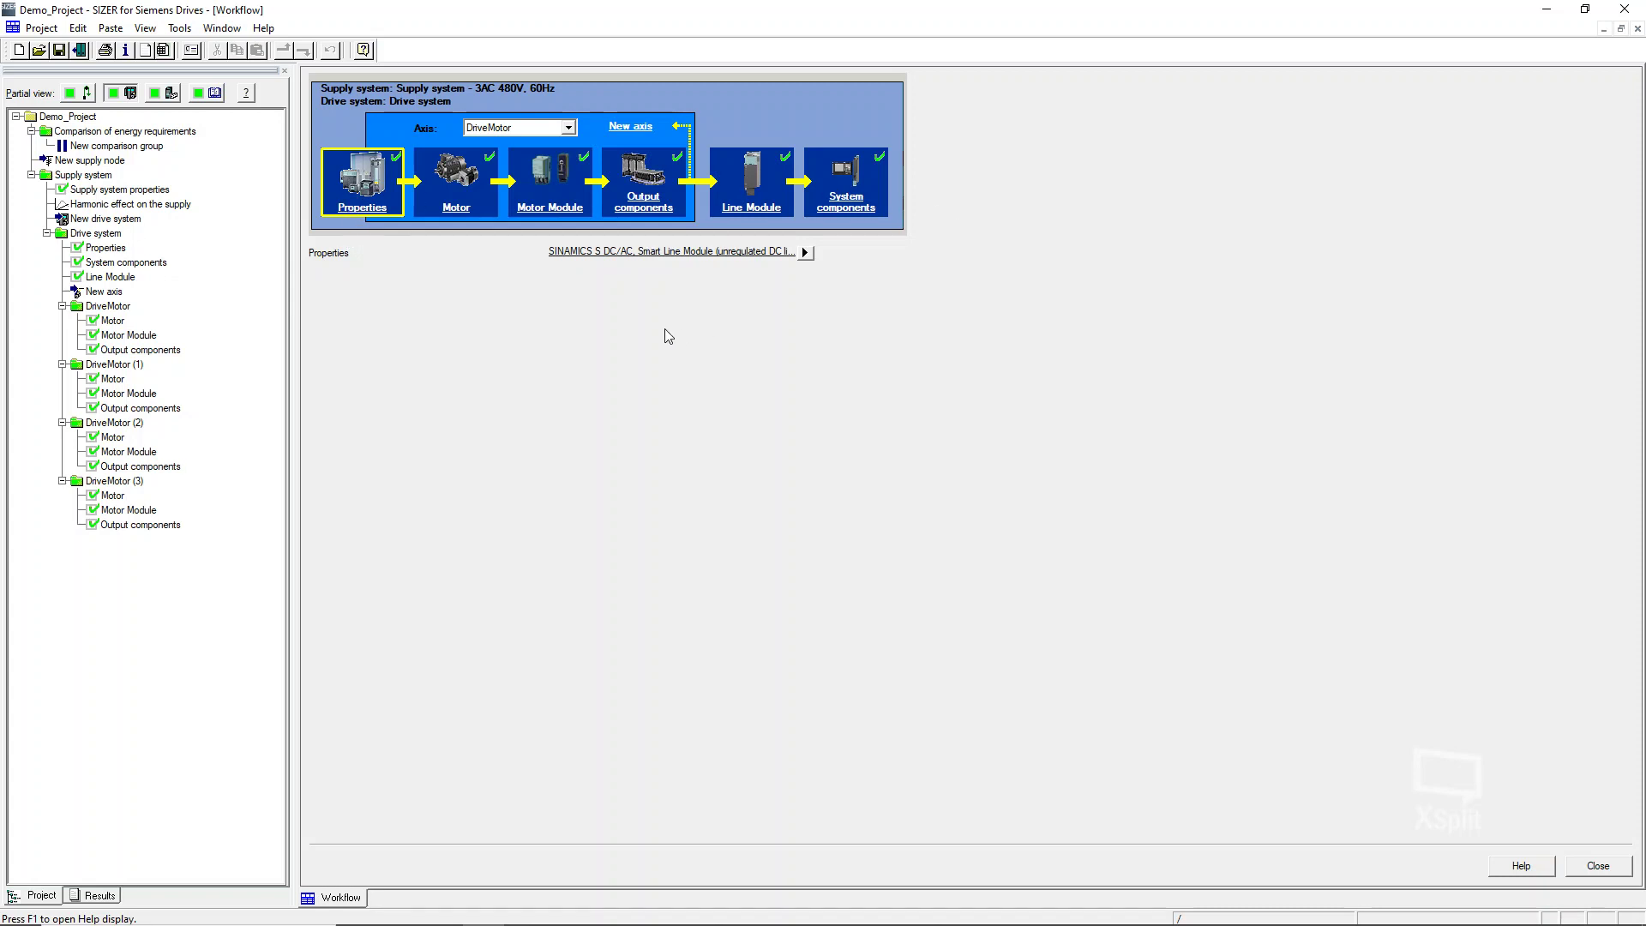
click(630, 129)
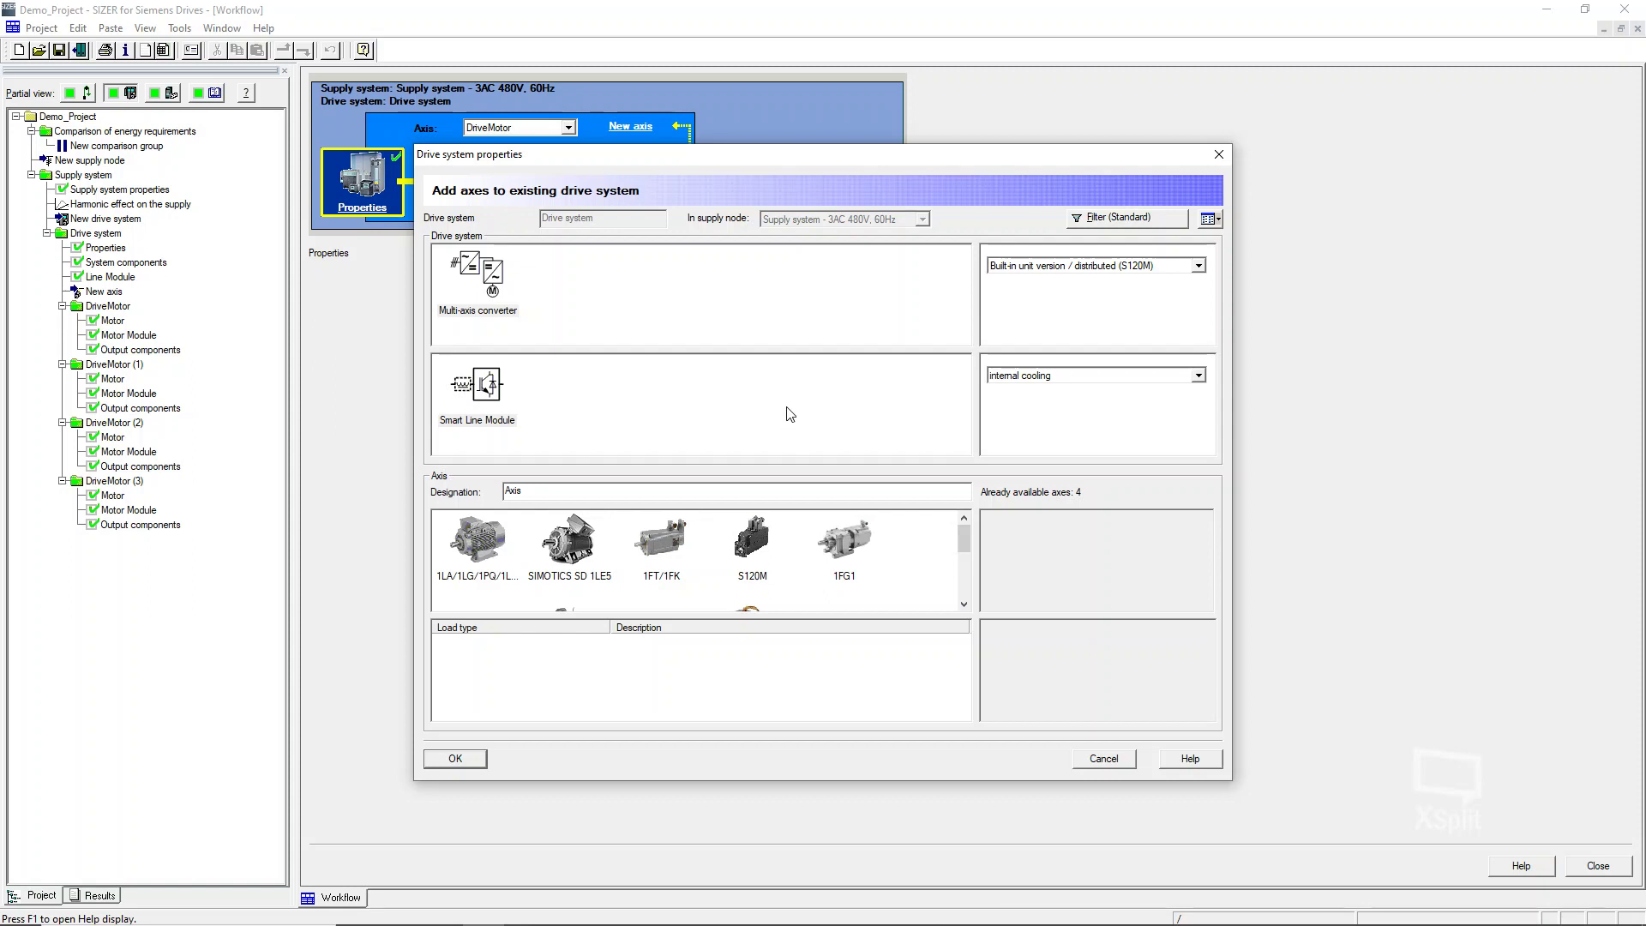
scroll(960, 553, down, 2)
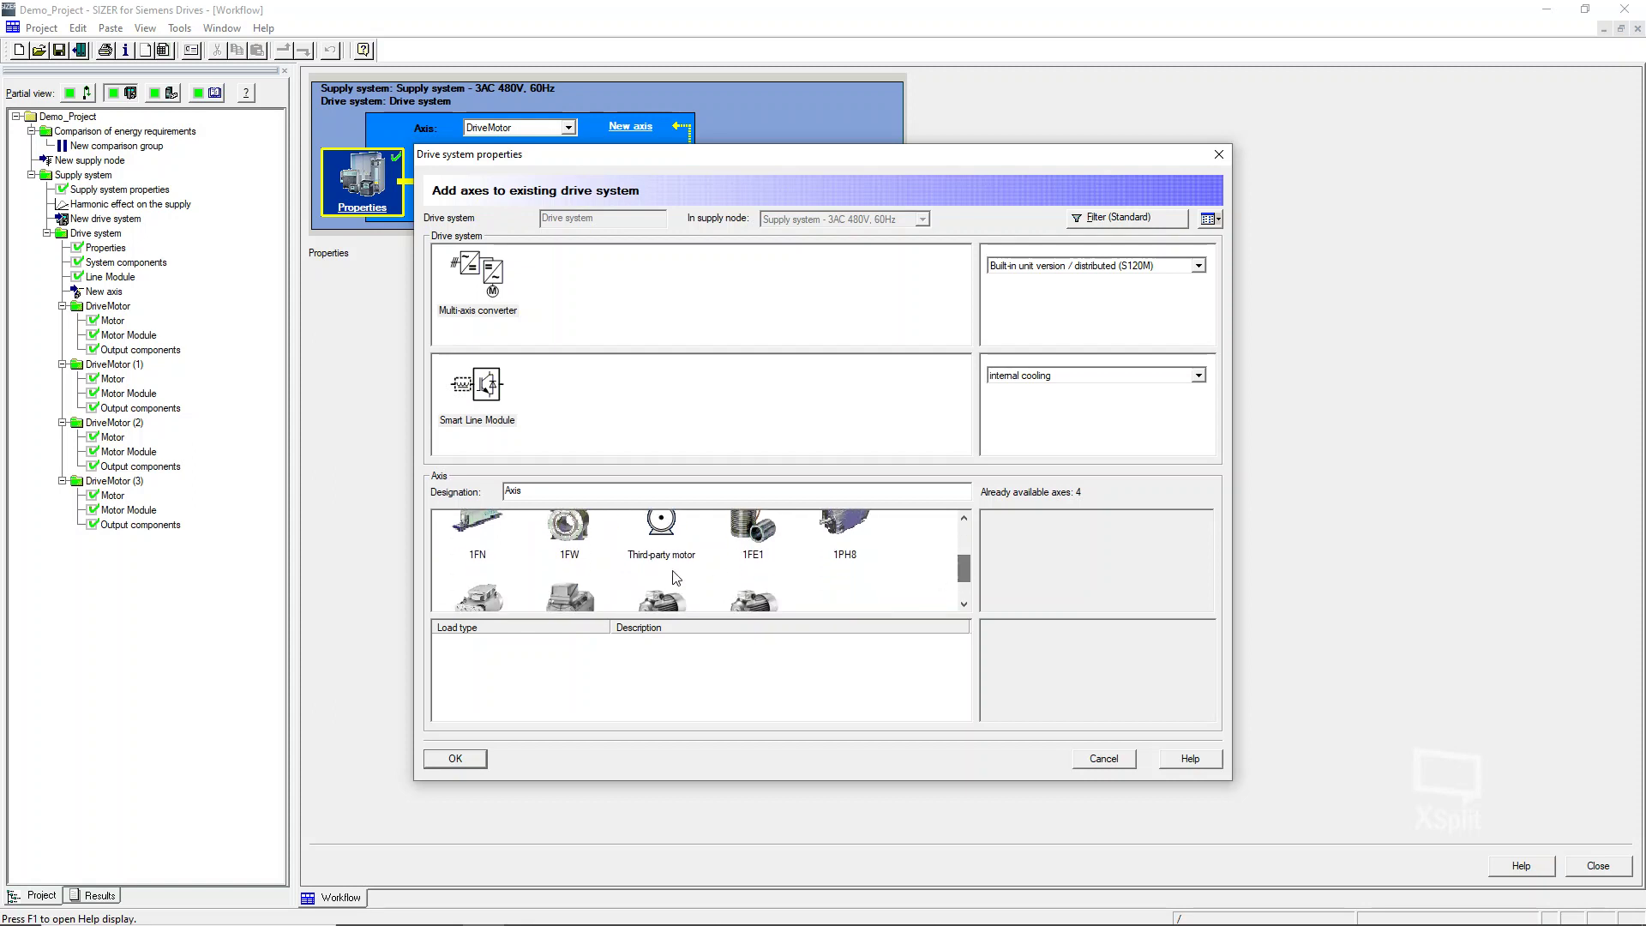
Step: Add a new axis using the 1PH8 motor family with Simple motor selection as load type
click(675, 574)
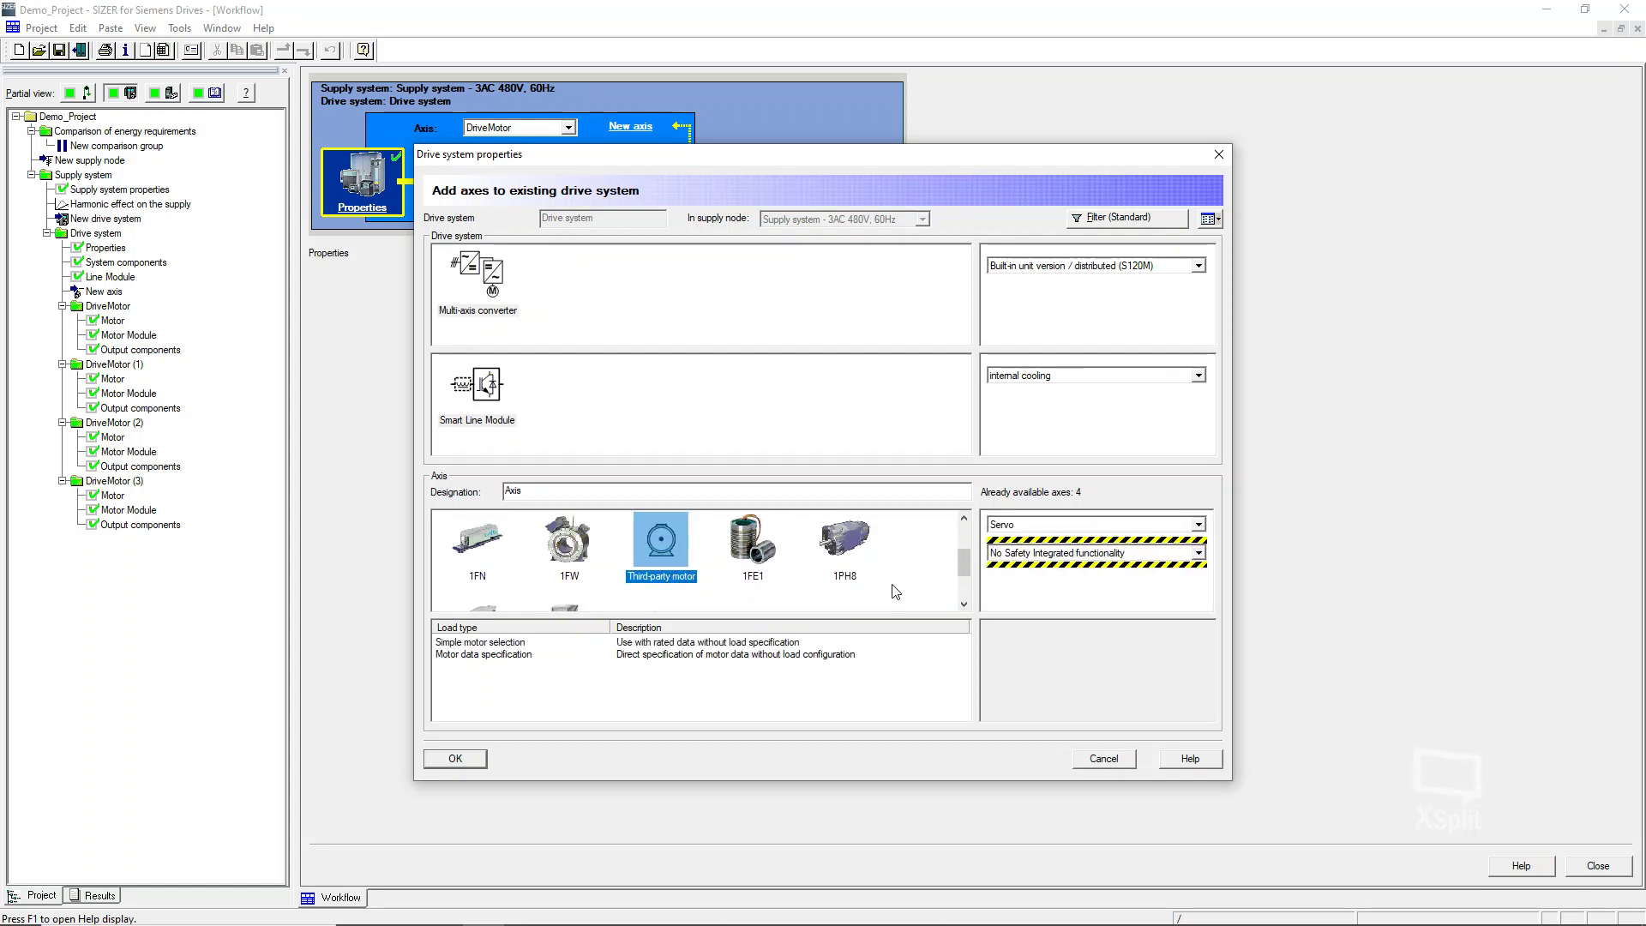
click(854, 548)
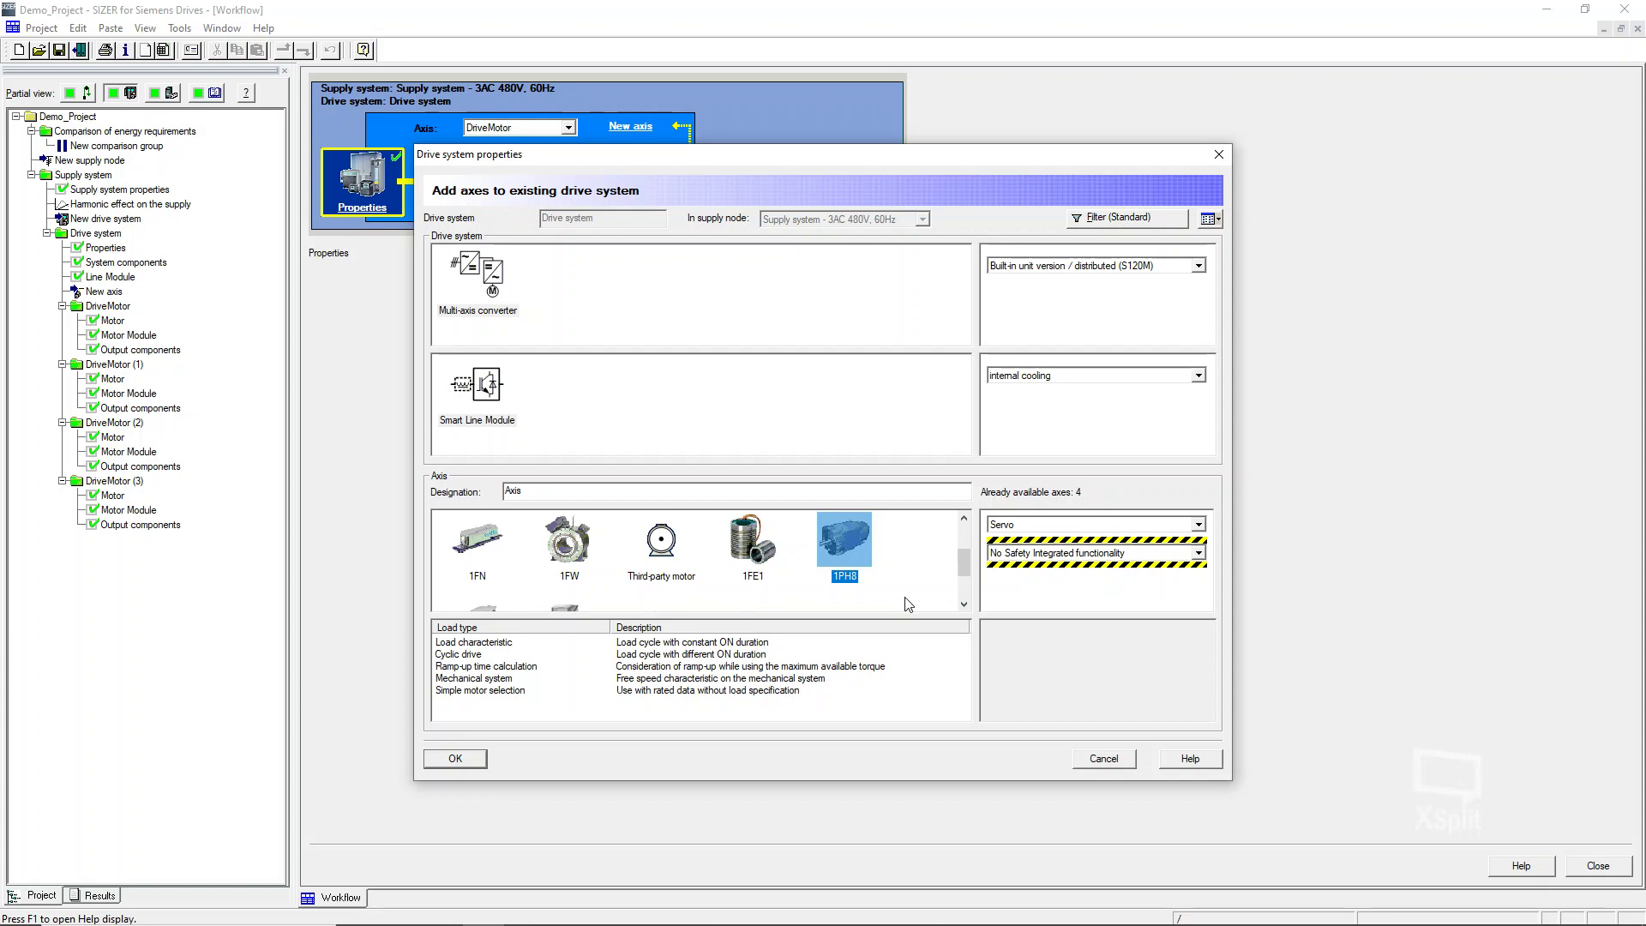
click(485, 691)
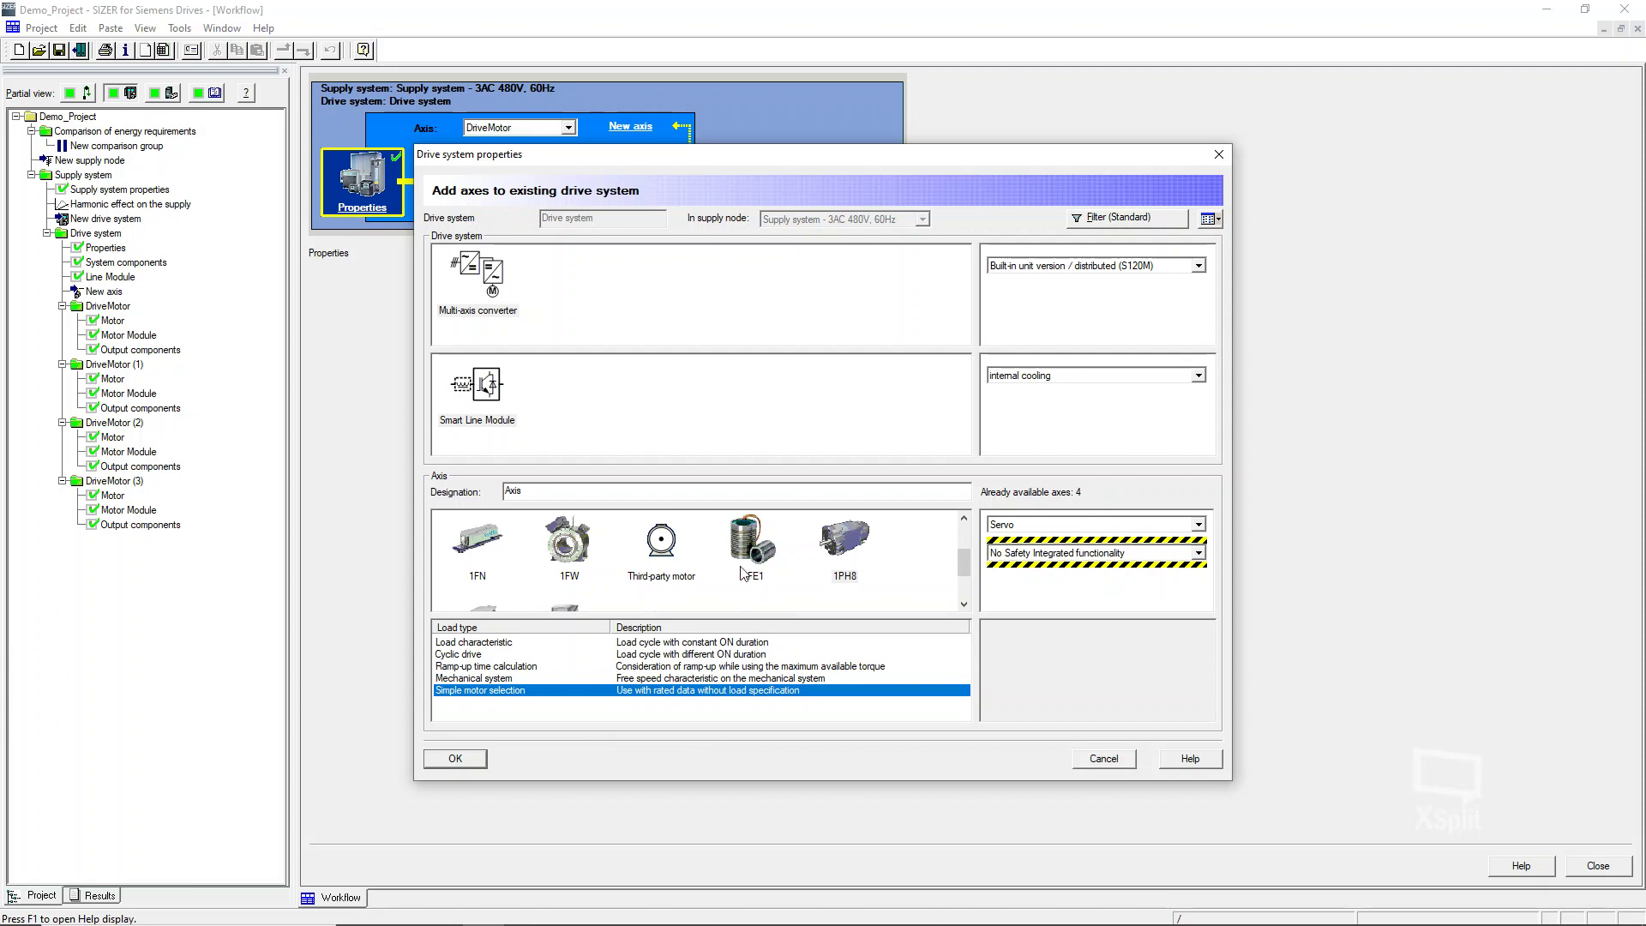
click(843, 553)
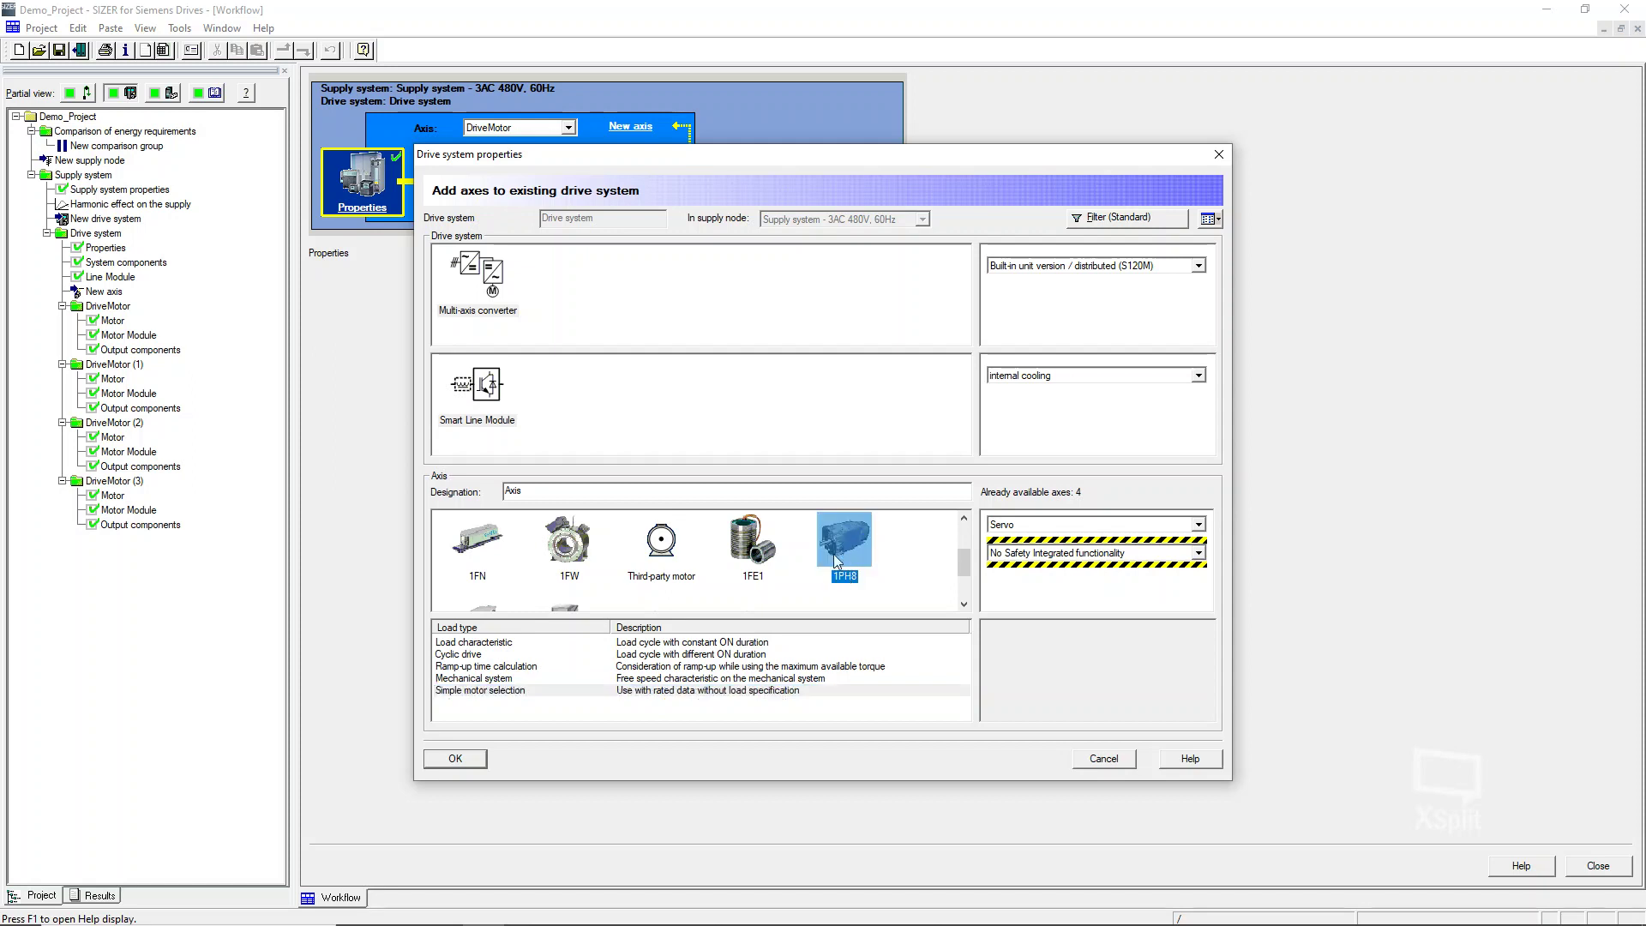
click(503, 693)
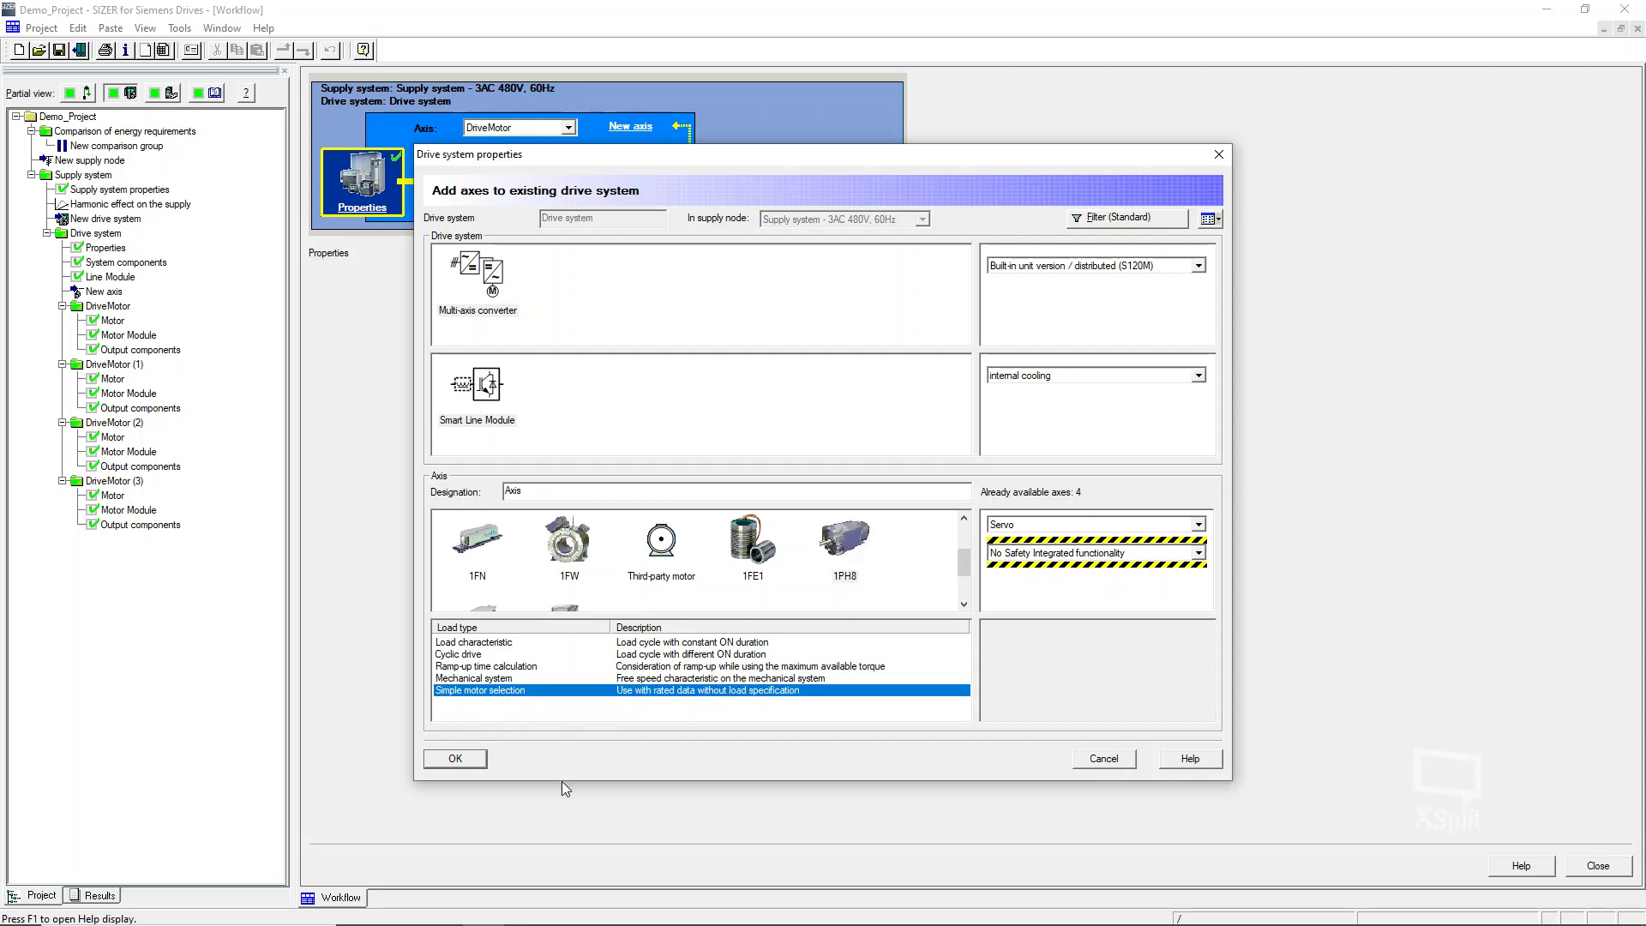
click(459, 758)
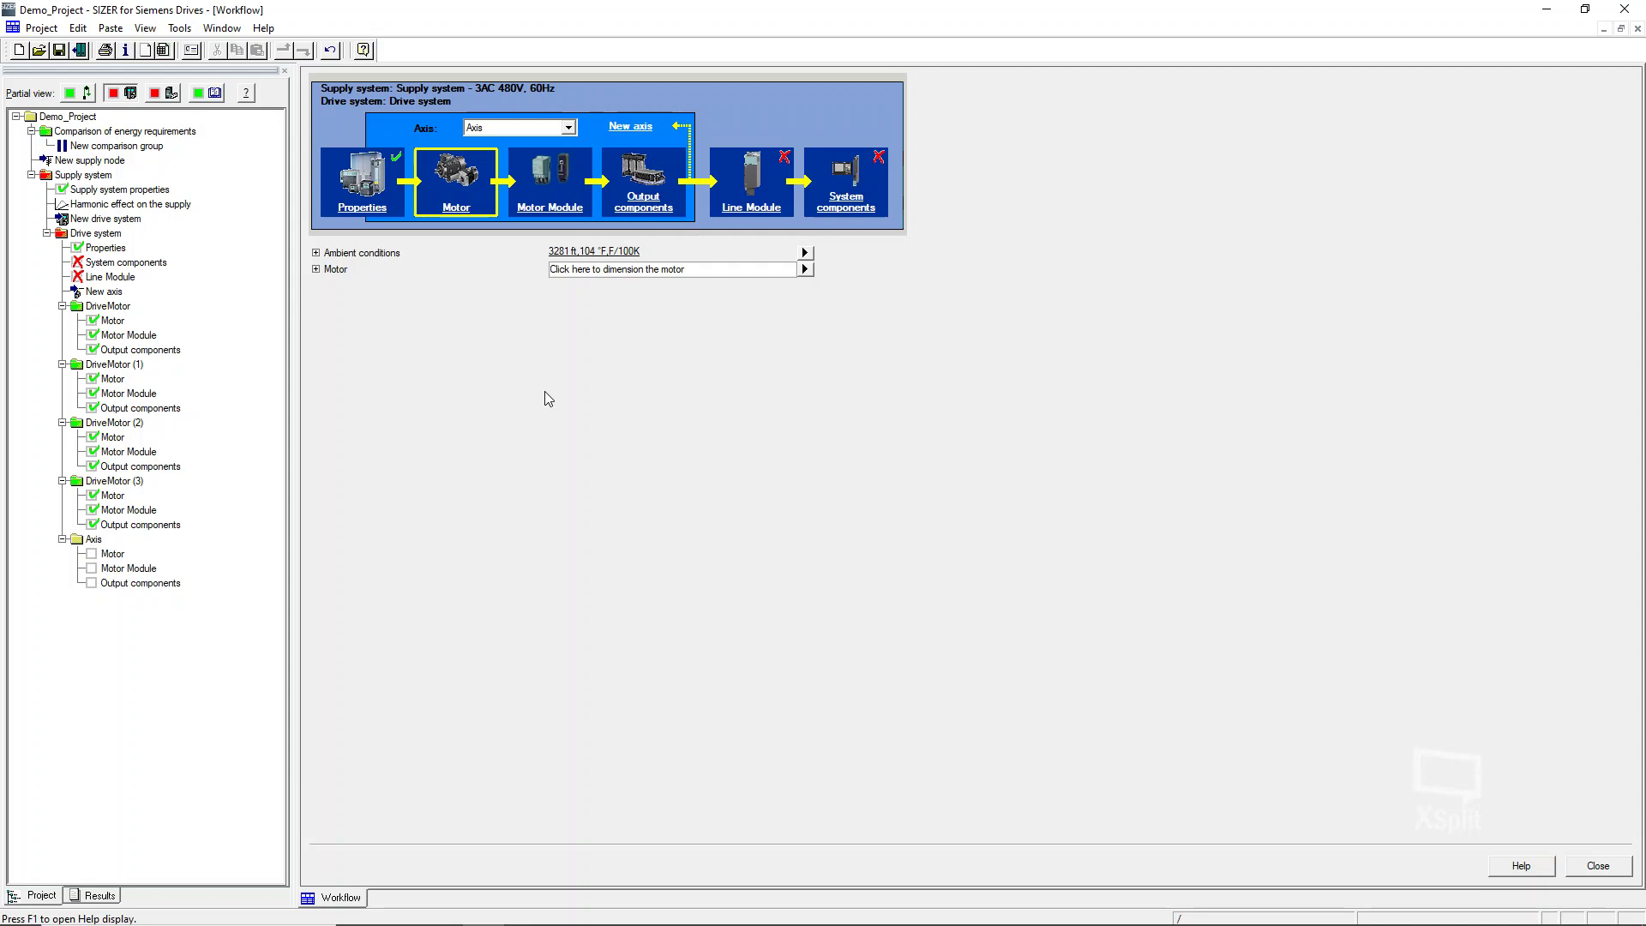
Step: Enter complete order designation 1PH8184-1FF00-1EA1 and select the matching 91.19 HP 1PH8184 basic type
click(644, 272)
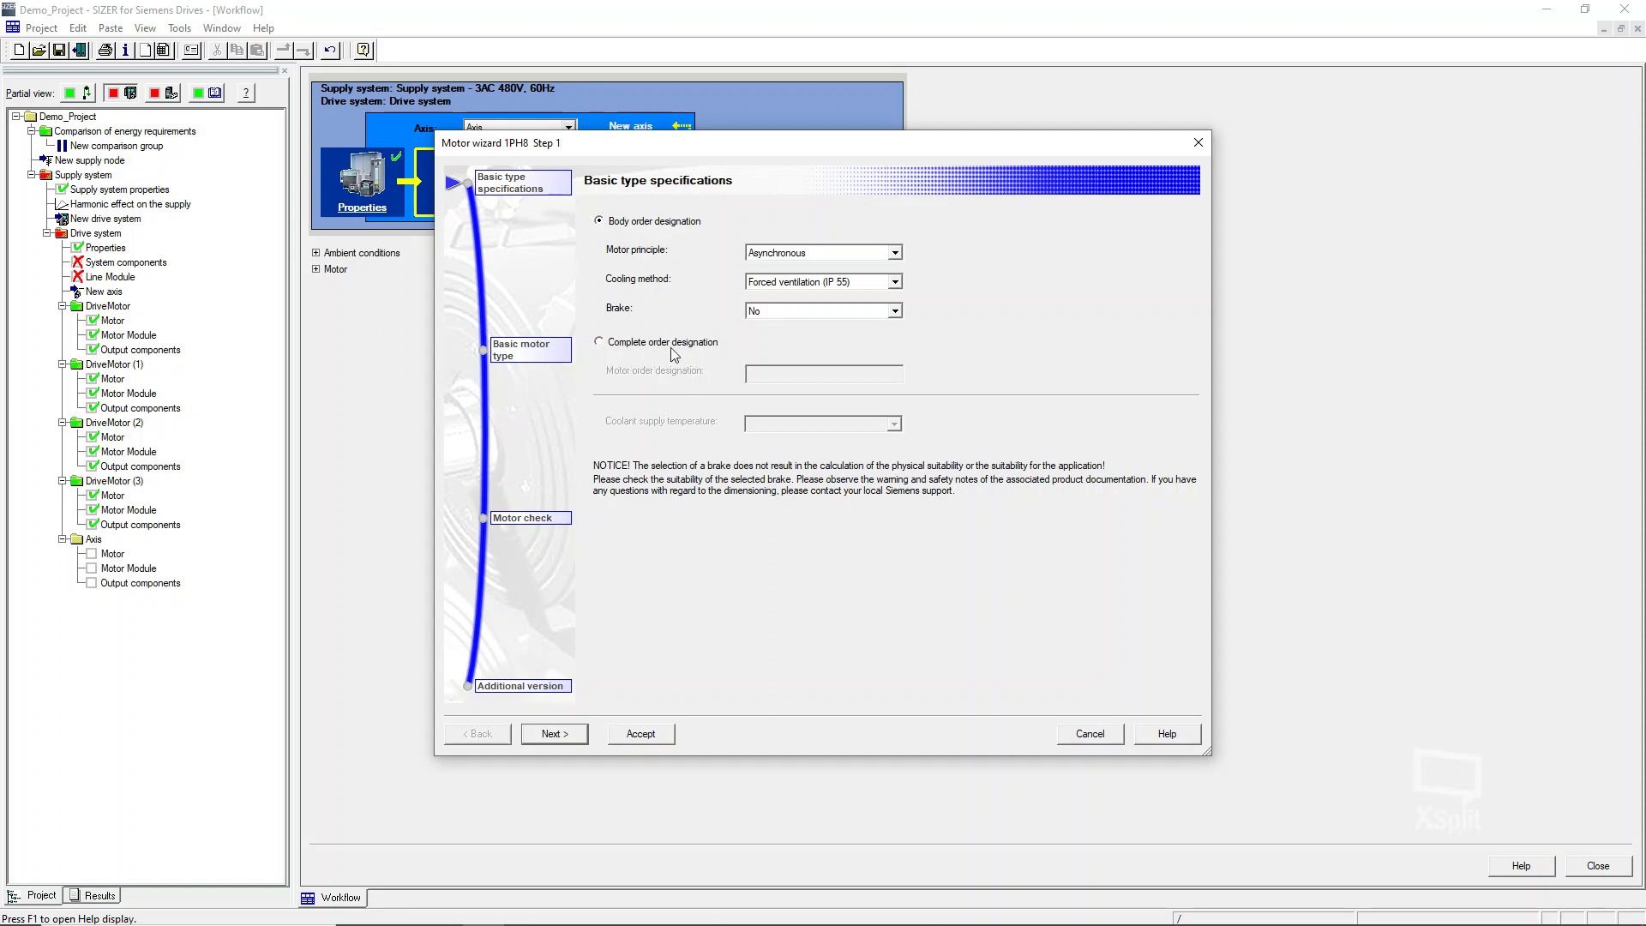
click(598, 342)
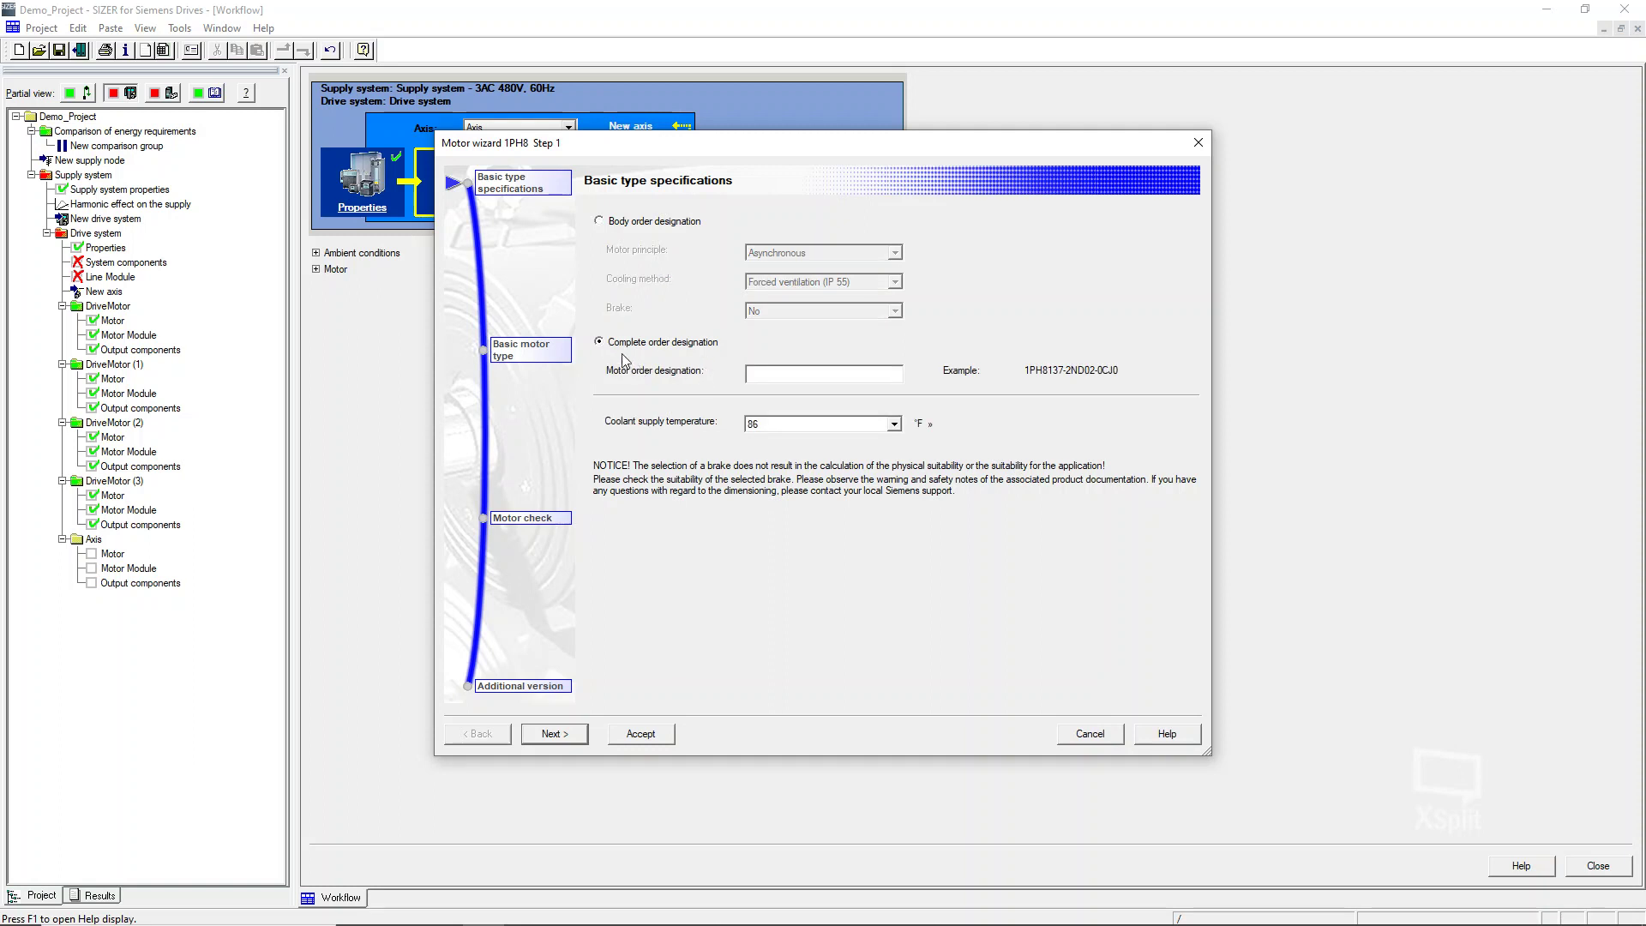
click(764, 373)
text(1PH8184-1FF00-1EA1)
click(566, 738)
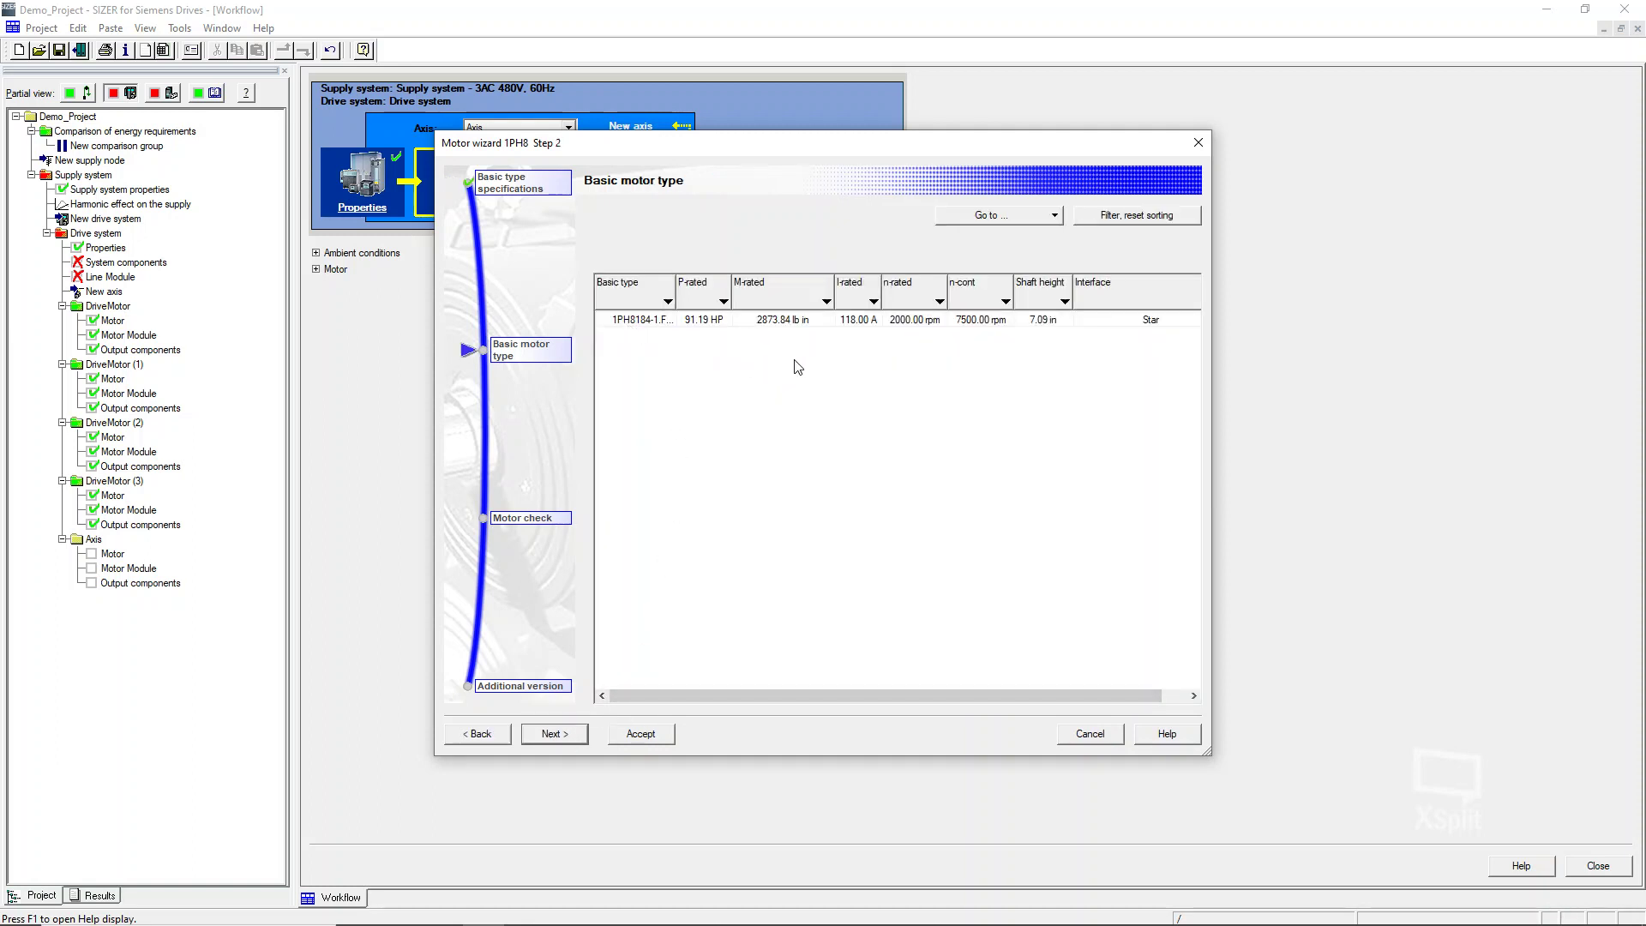
click(656, 323)
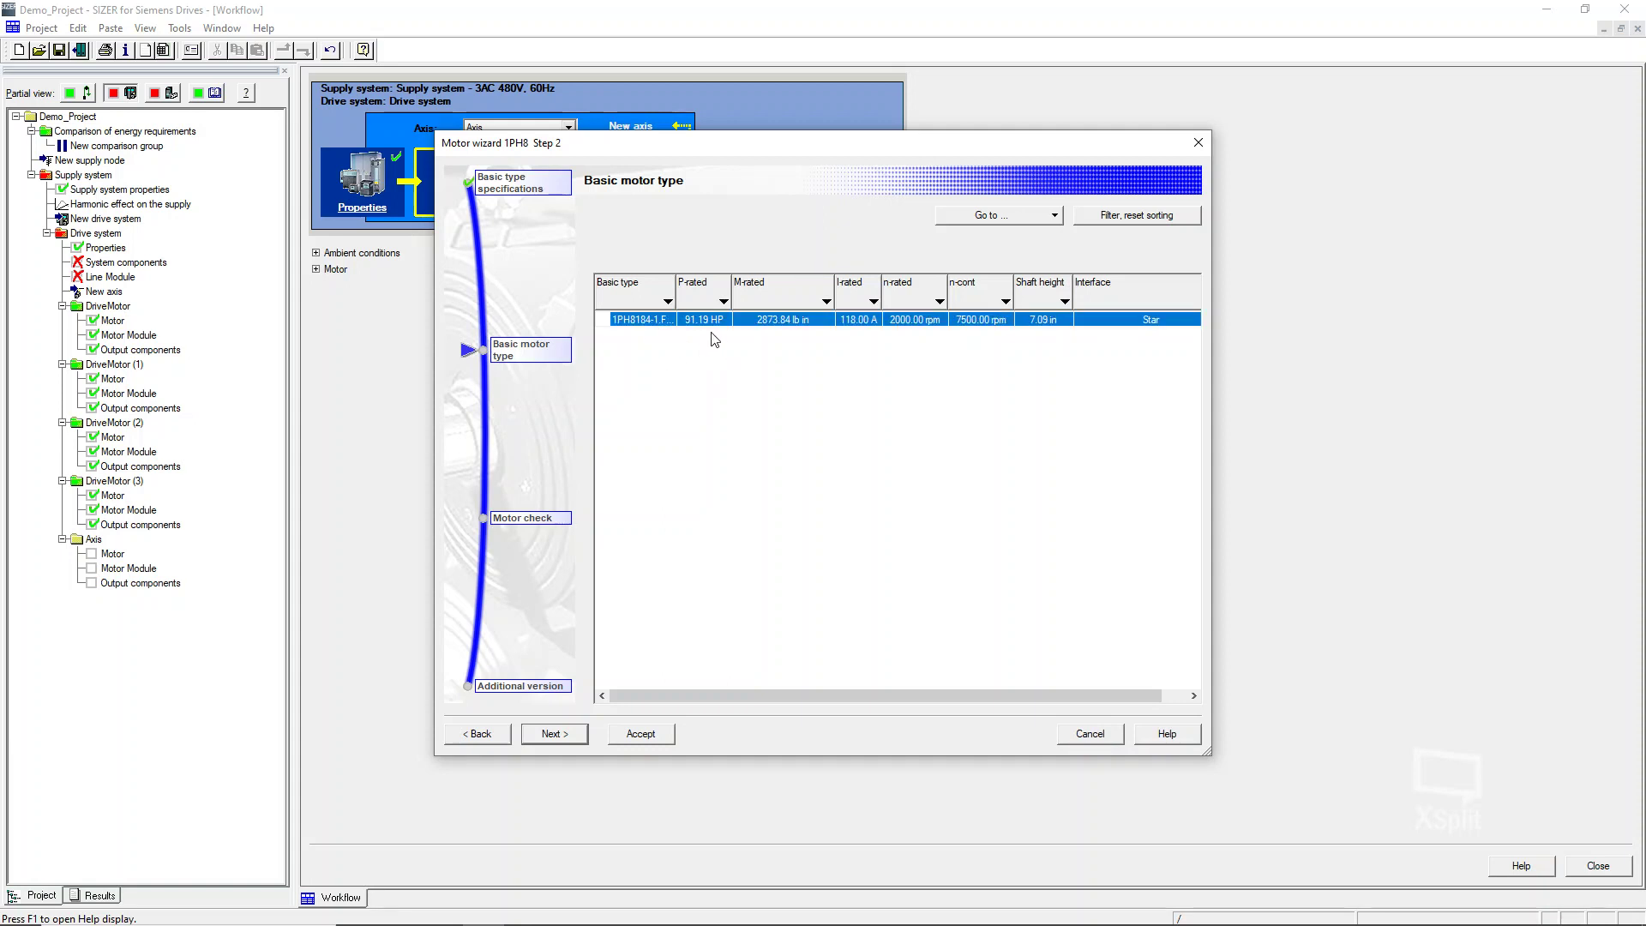
Step: Advance to Step 3 Motor check and inspect the torque at the operating point
click(557, 735)
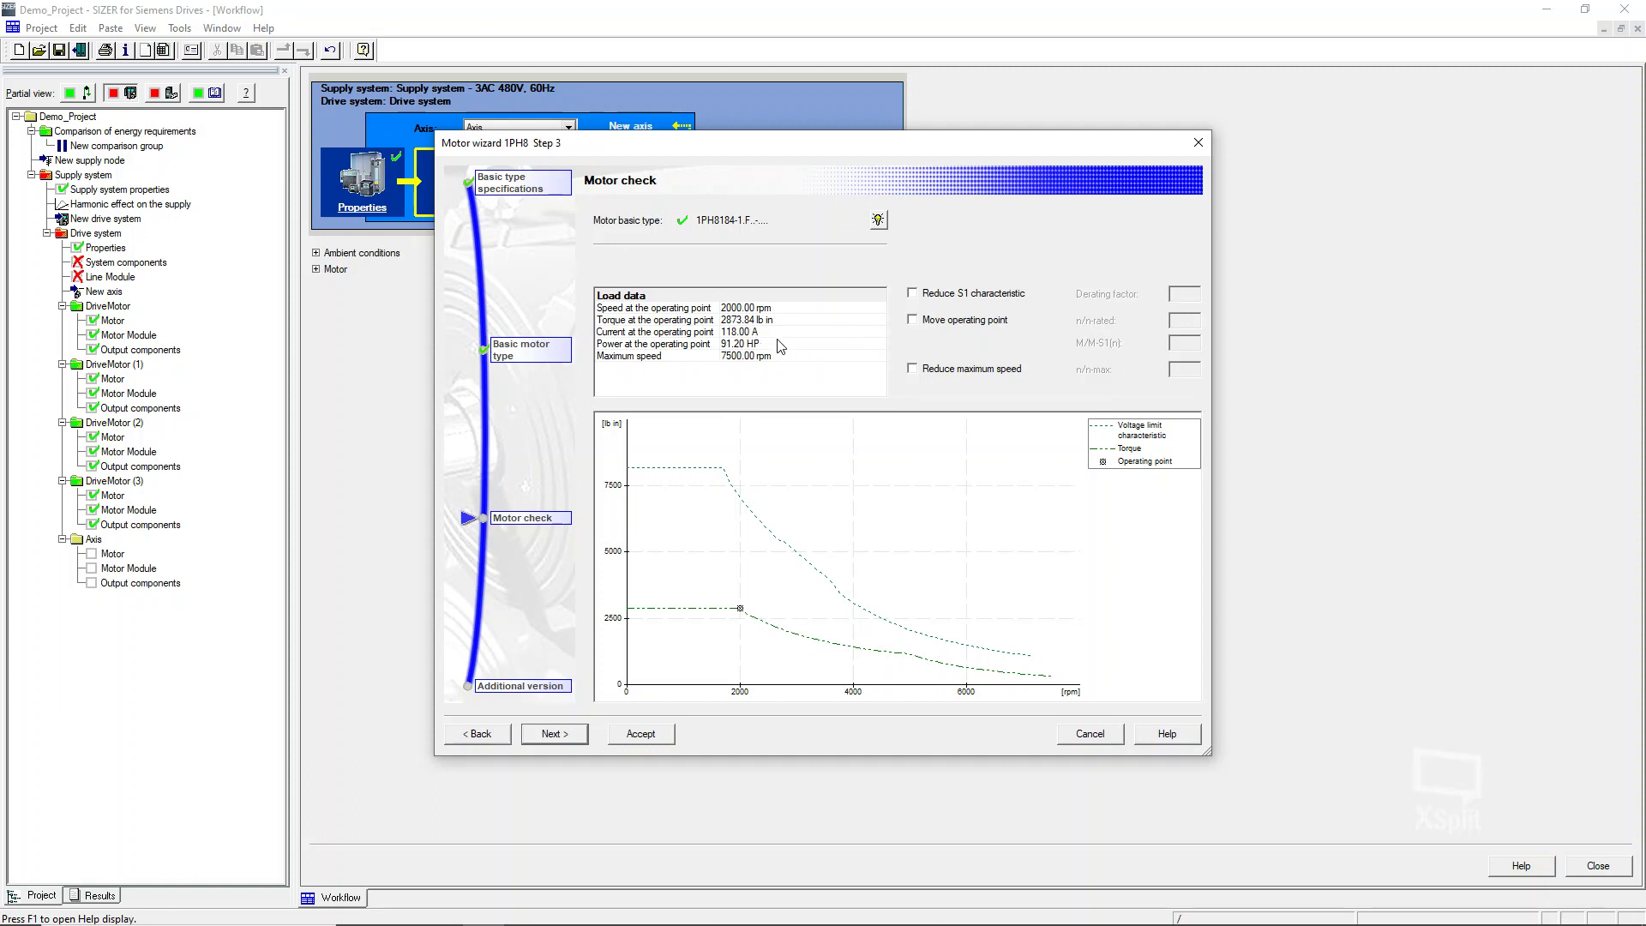
click(769, 324)
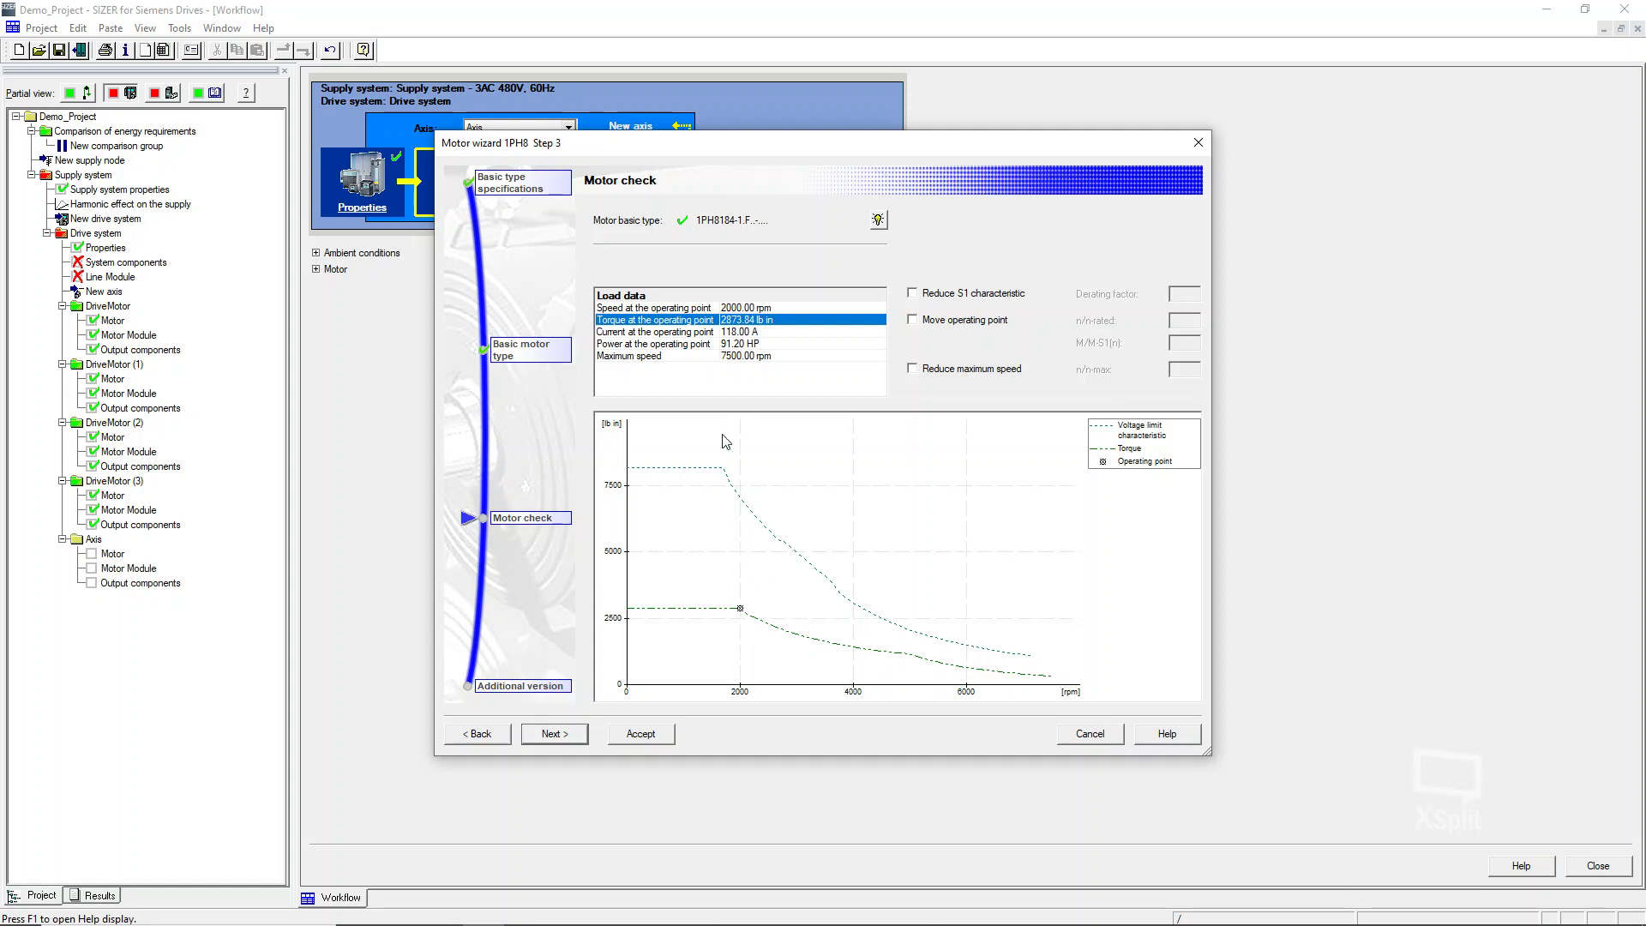
Step: Move the operating point to n/n-rated 0.50, review the load data, then restore rated values
click(741, 310)
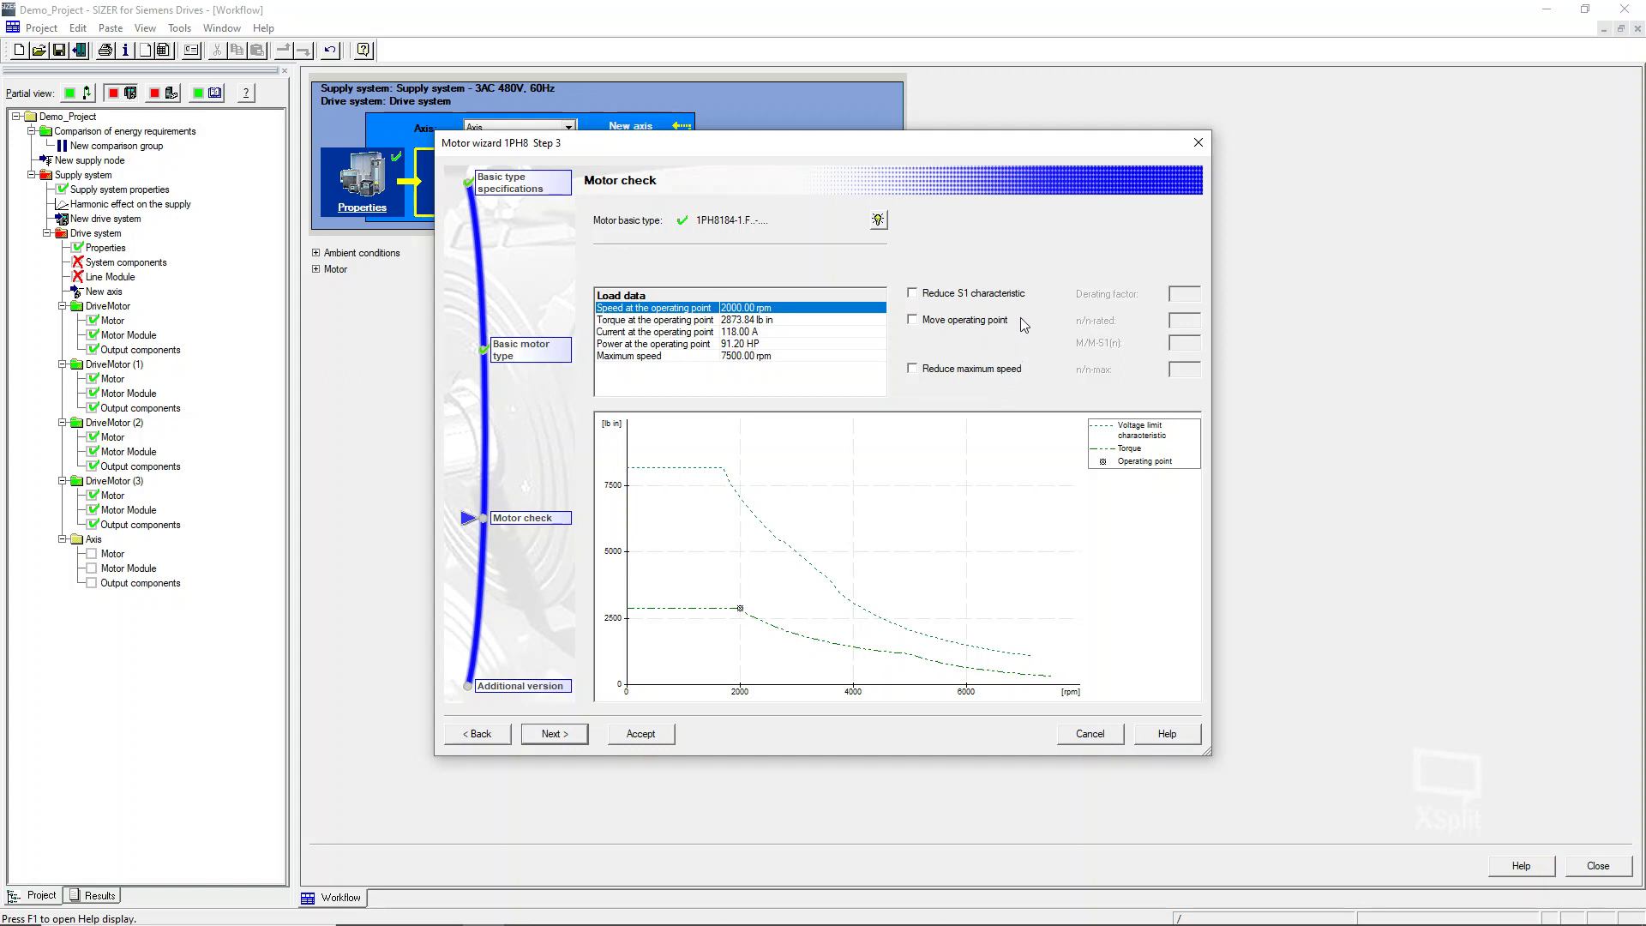
click(913, 320)
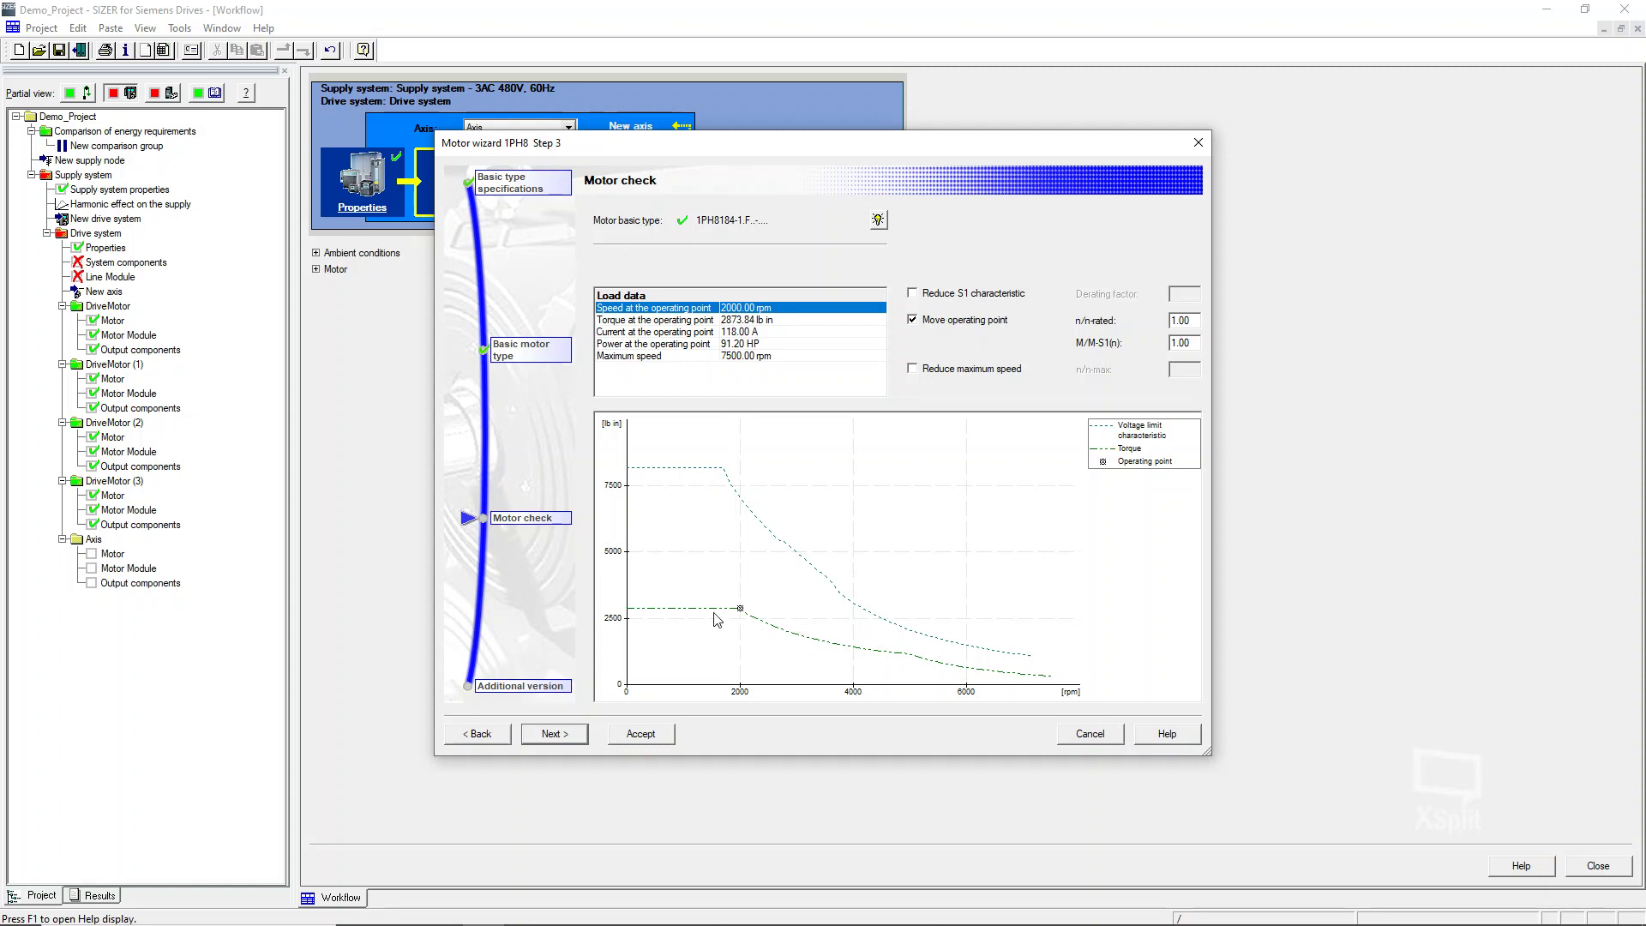
double_click(1193, 322)
text(.)
click(735, 334)
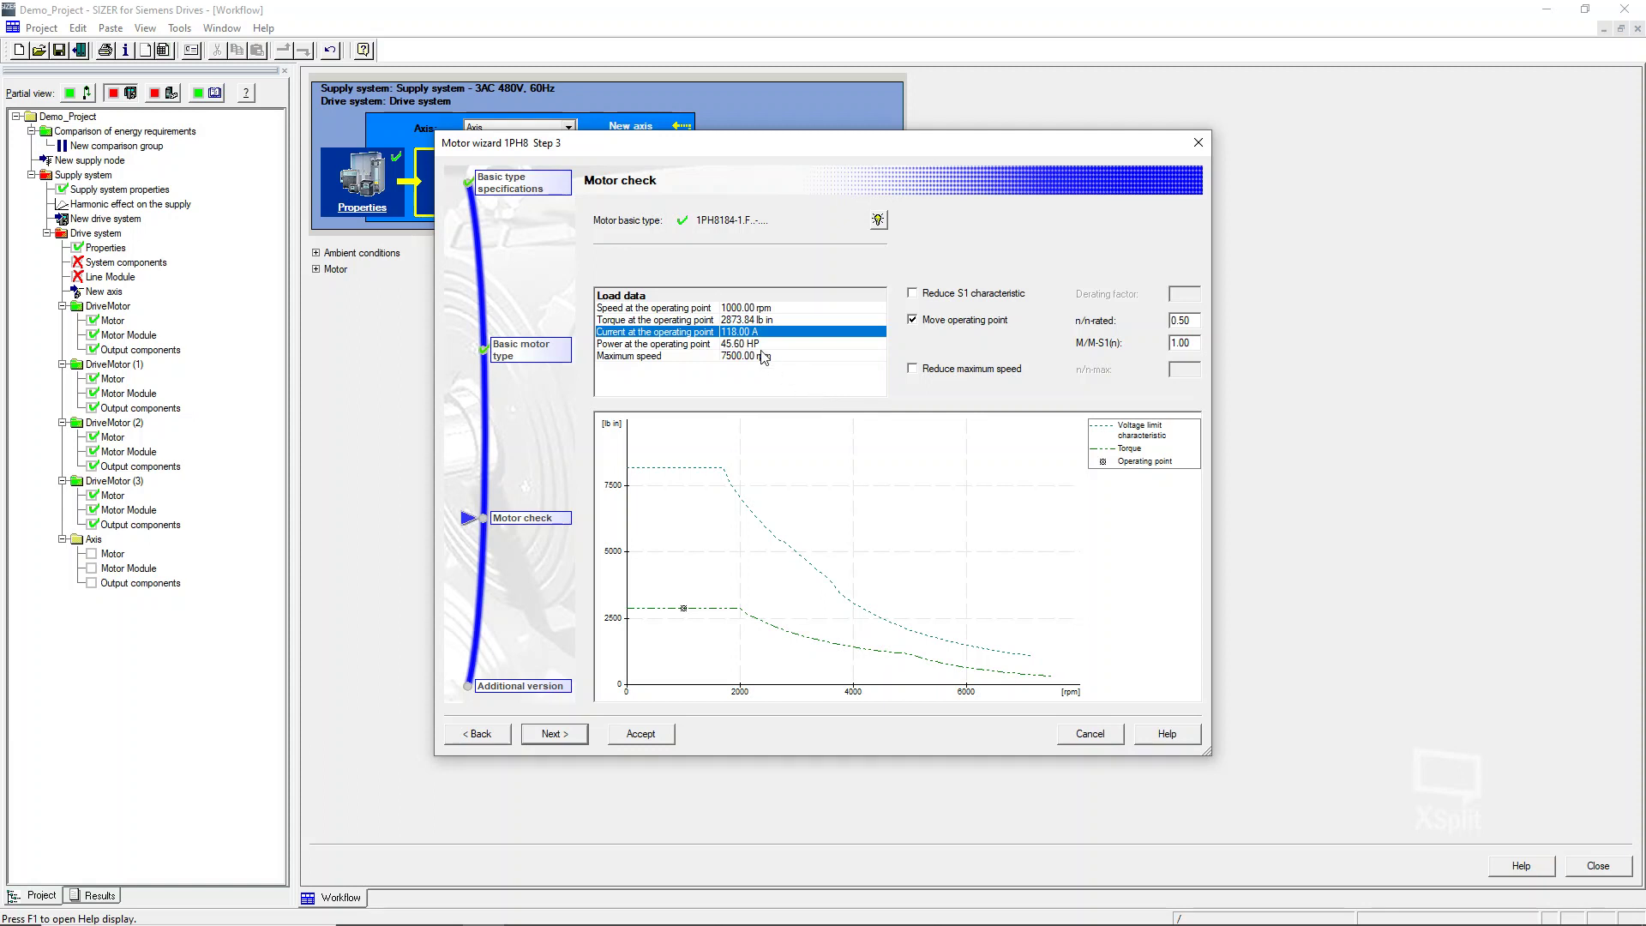
double_click(1197, 316)
click(914, 321)
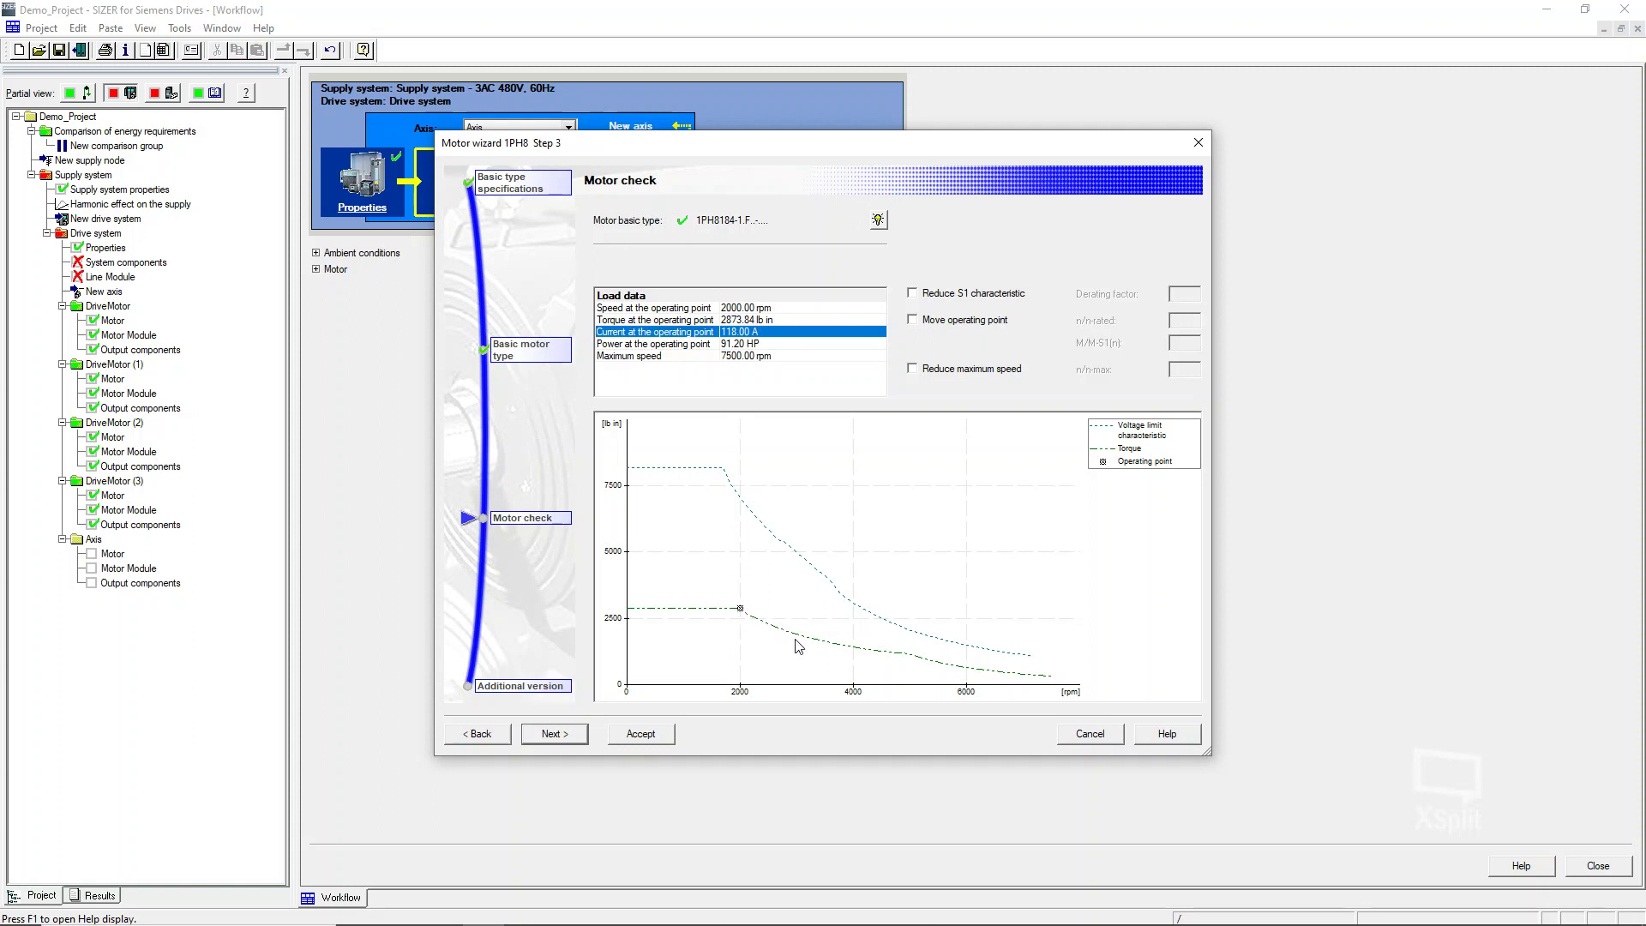
Step: Go back to Step 1, switch to body order designation, and keep Forced ventilation (IP 55) cooling
mouse_move(826, 626)
click(477, 734)
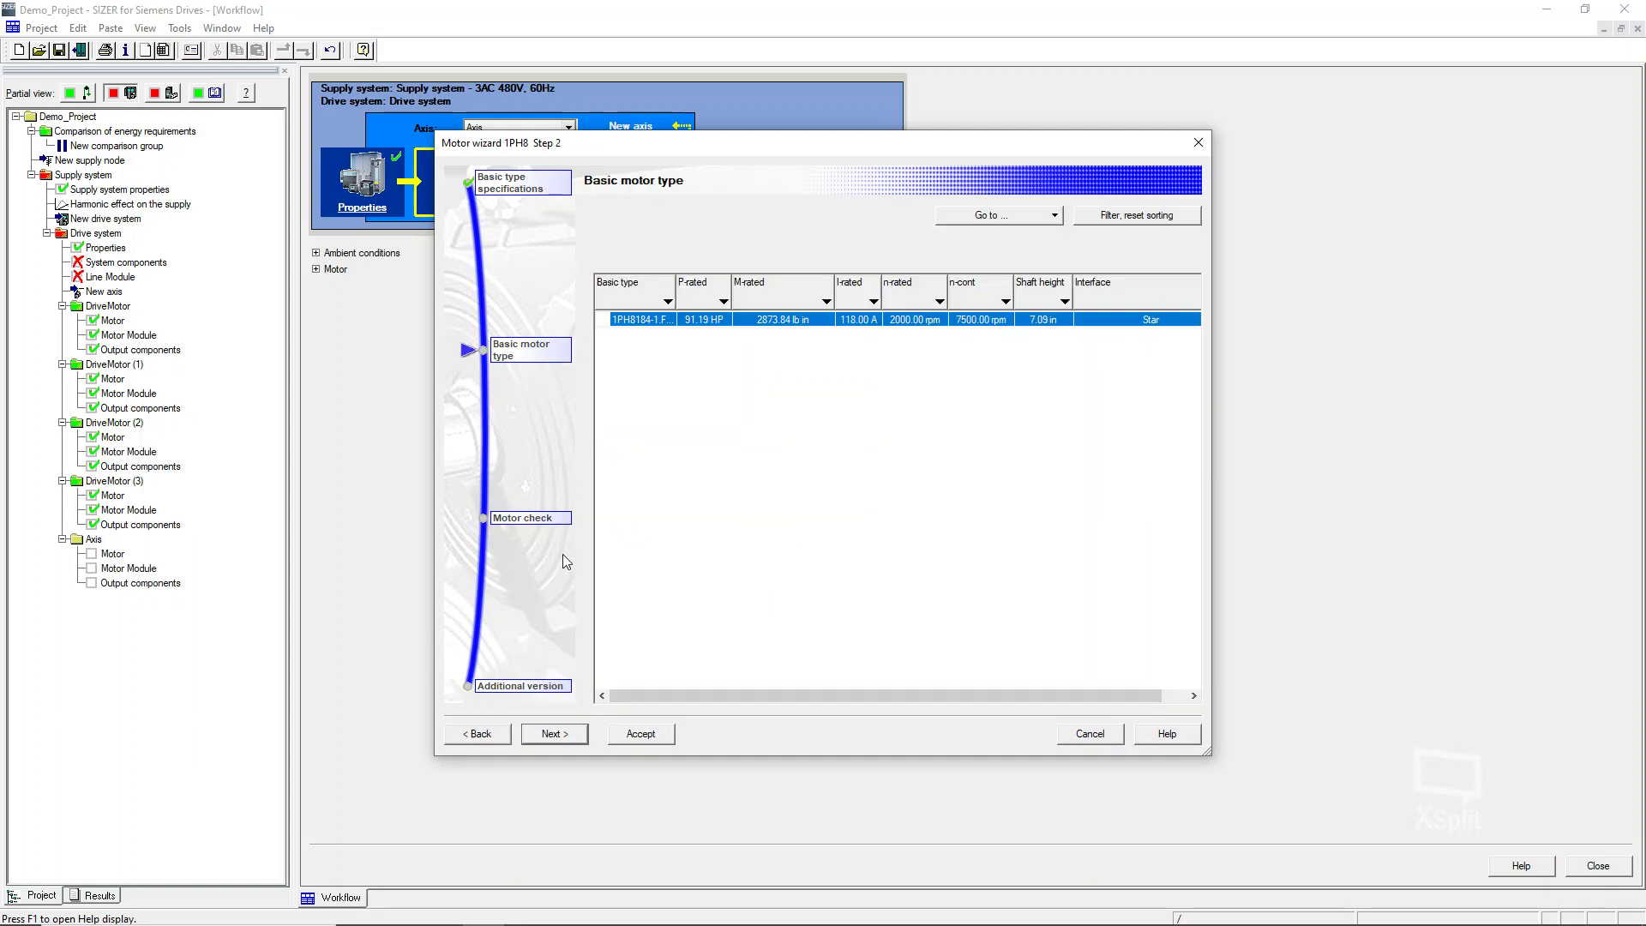
click(477, 733)
click(637, 222)
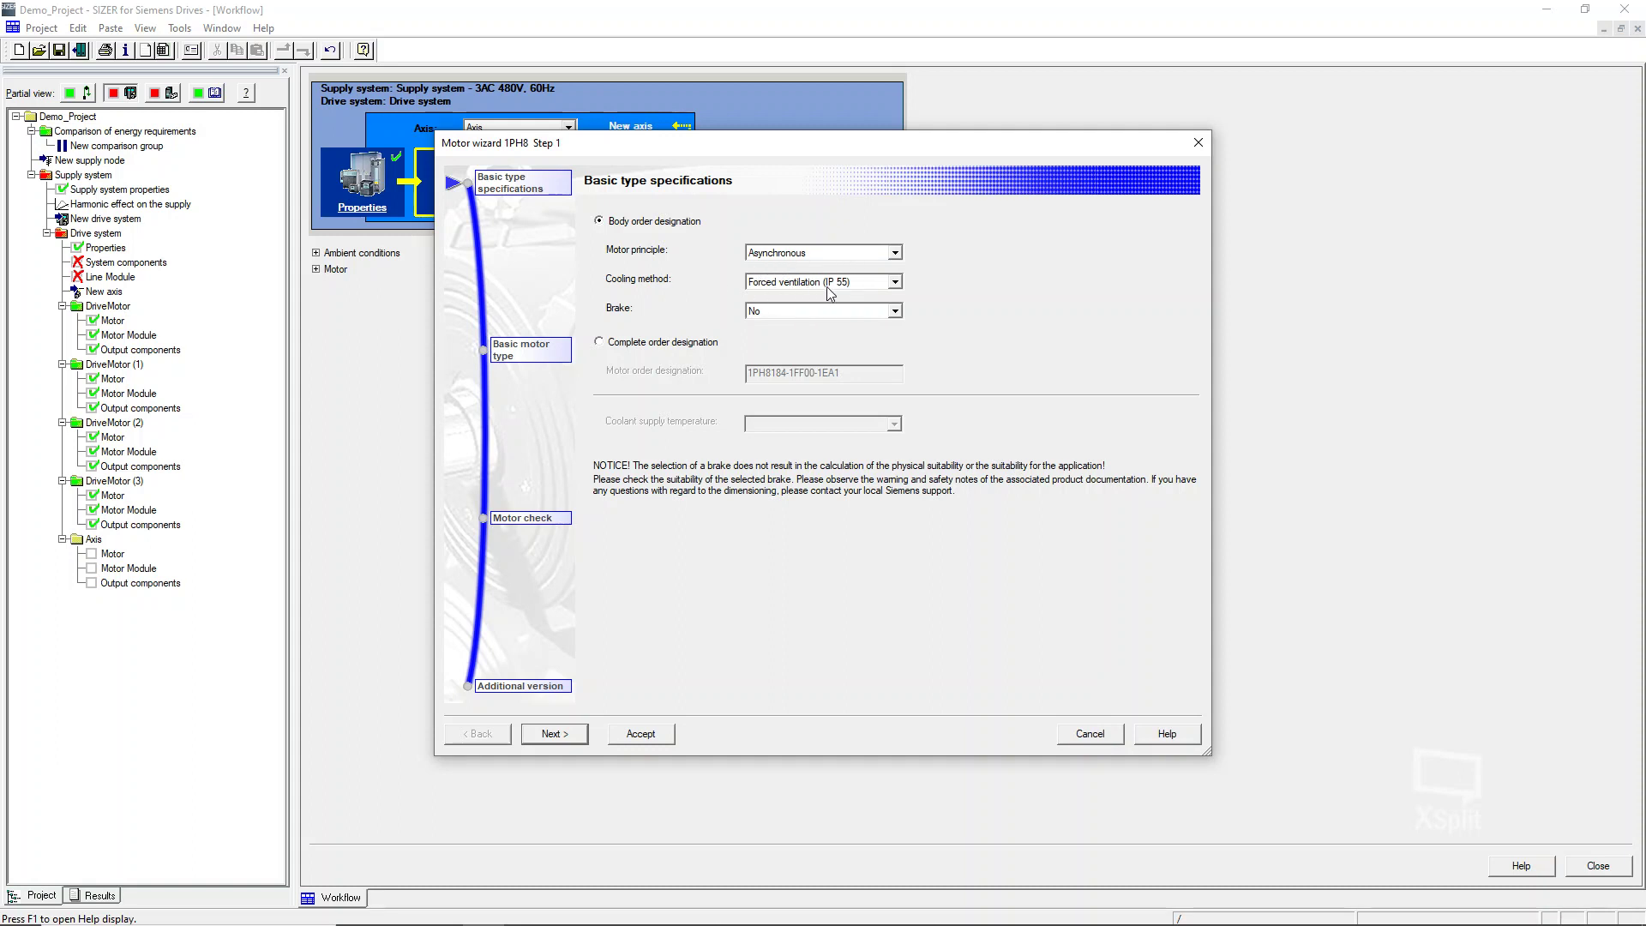
click(895, 284)
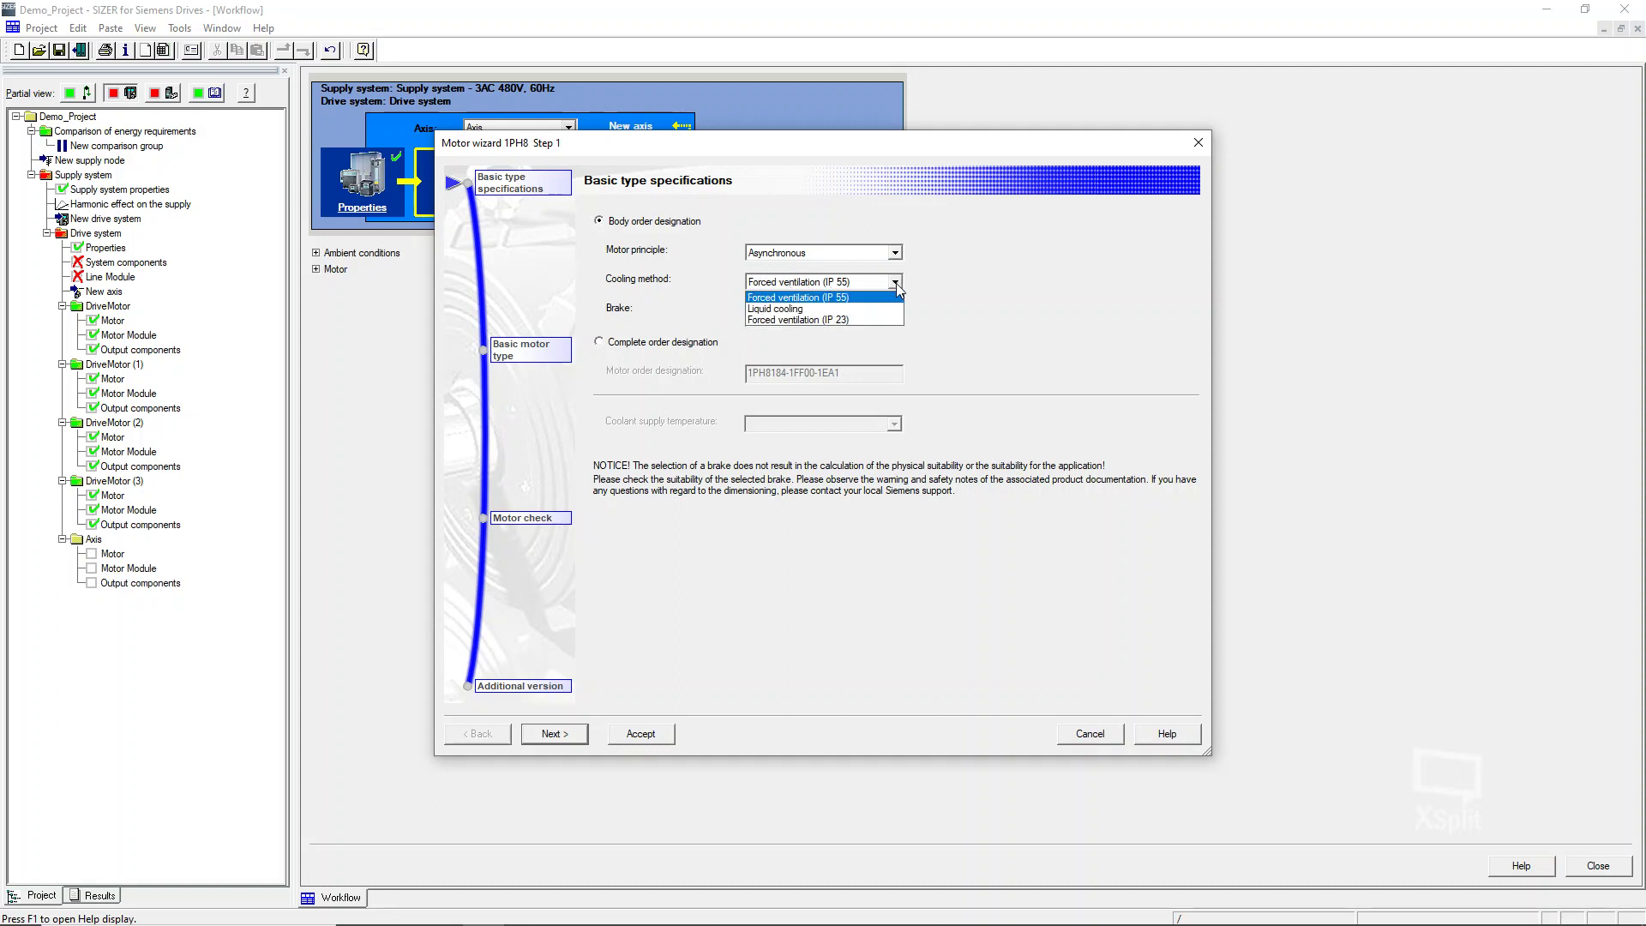
click(896, 284)
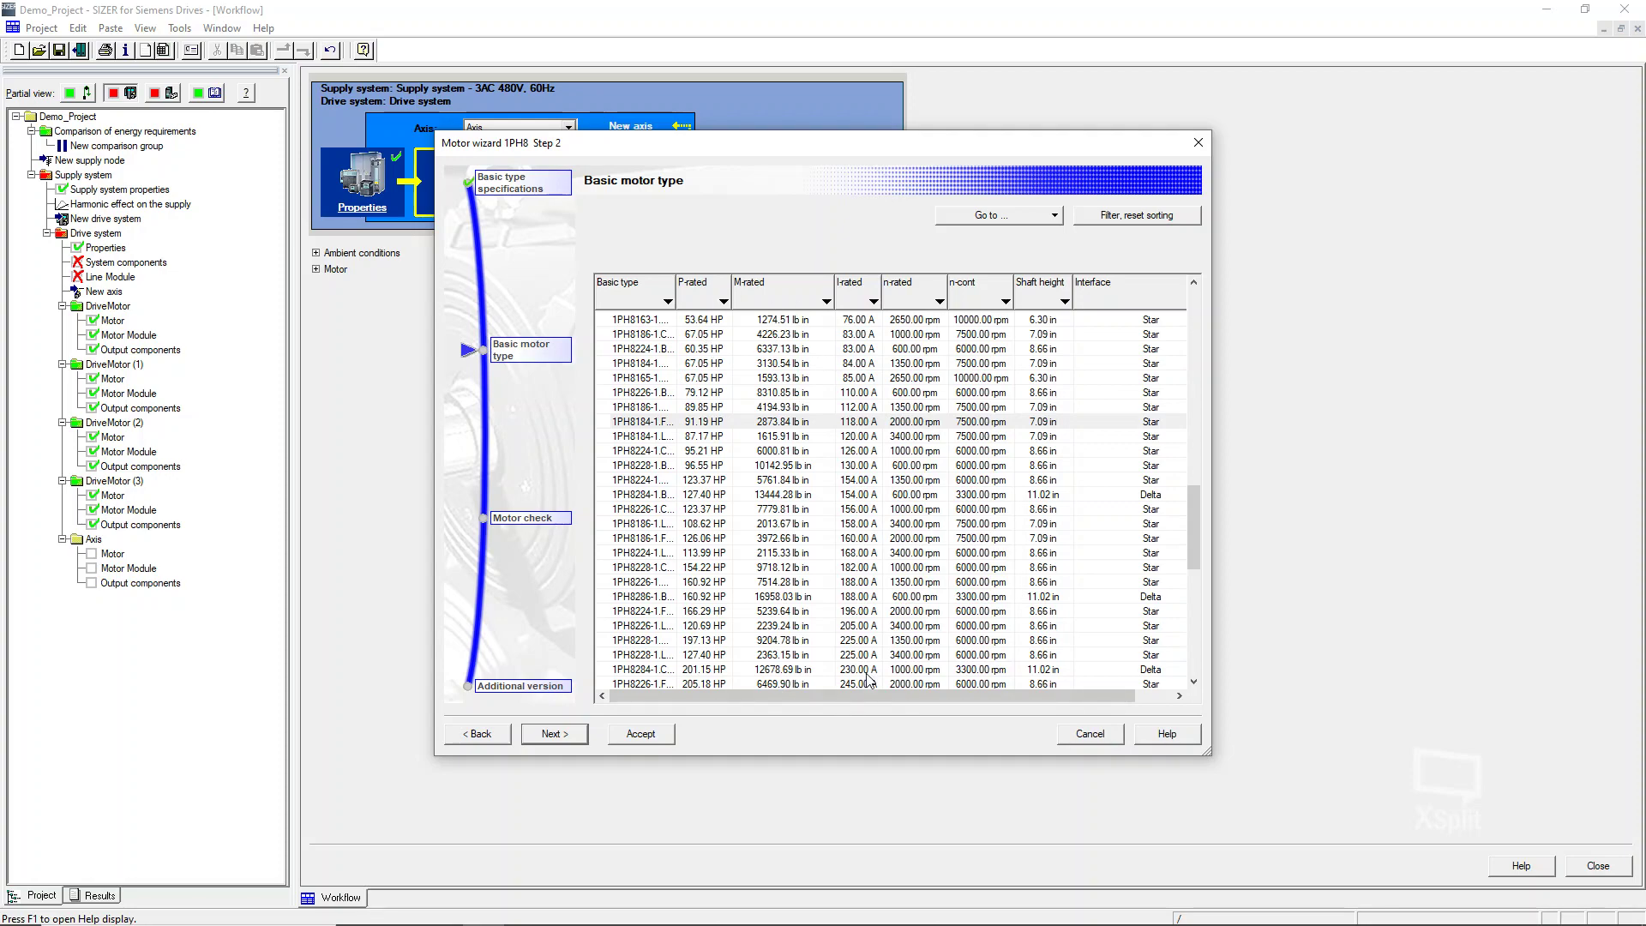
Step: Sort motor types by ascending M-rated and select the 67.05 HP, 84.00 A 1PH8184 variant
drag(1191, 513, 1157, 317)
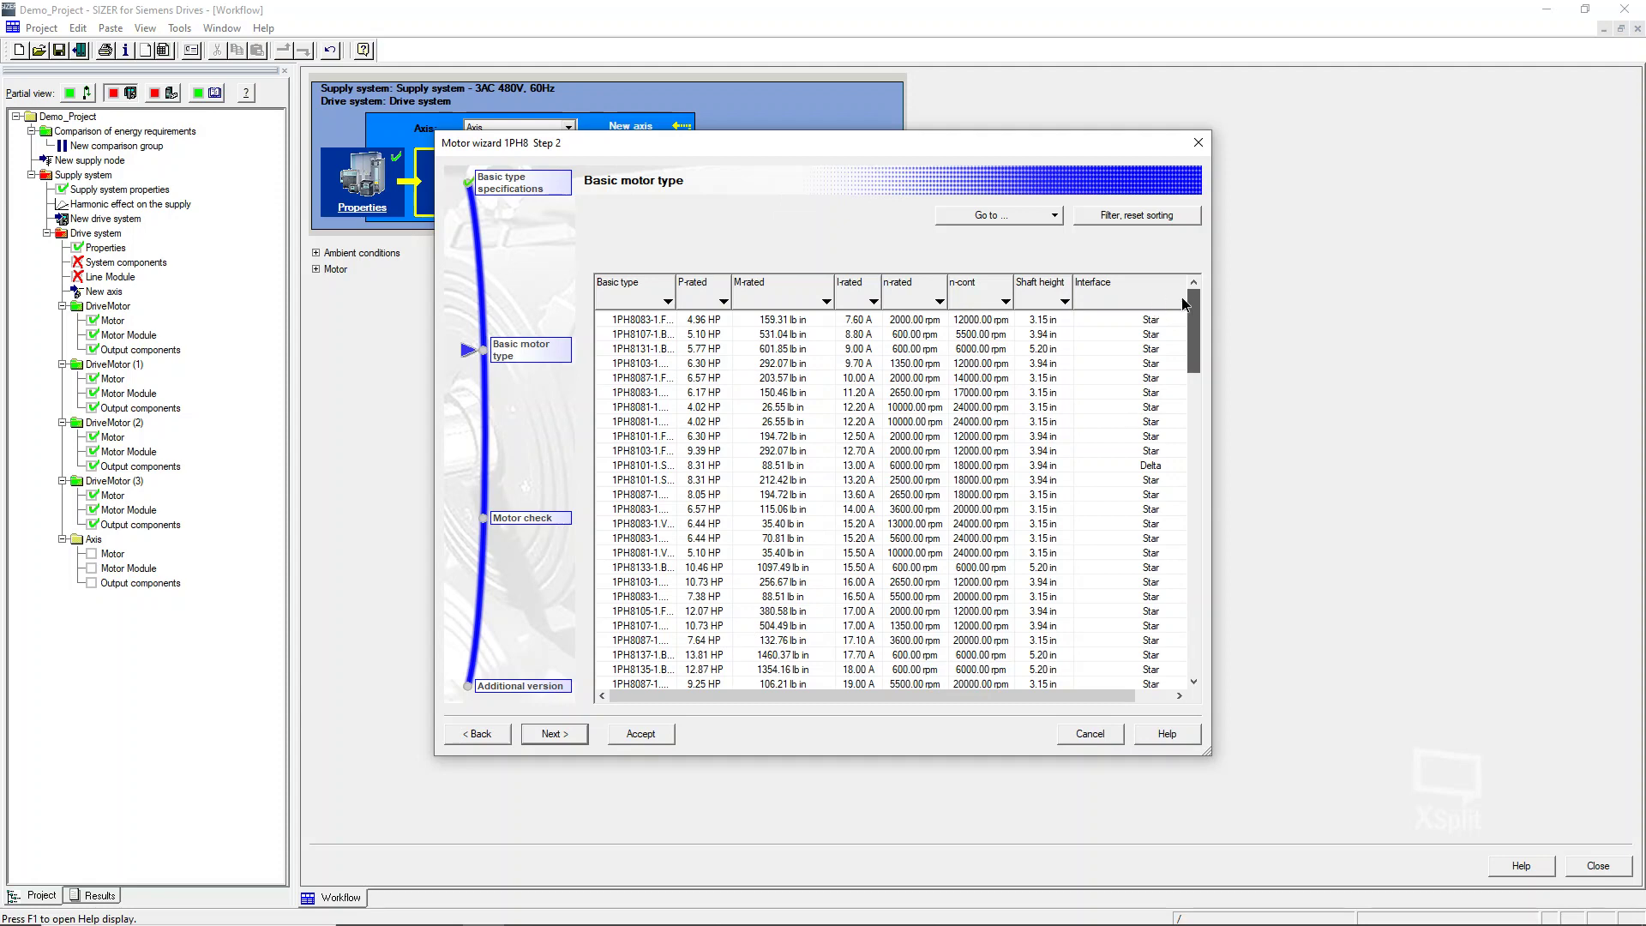
mouse_move(1193, 305)
mouse_down()
mouse_move(1174, 627)
mouse_move(1172, 310)
mouse_move(1192, 297)
mouse_up()
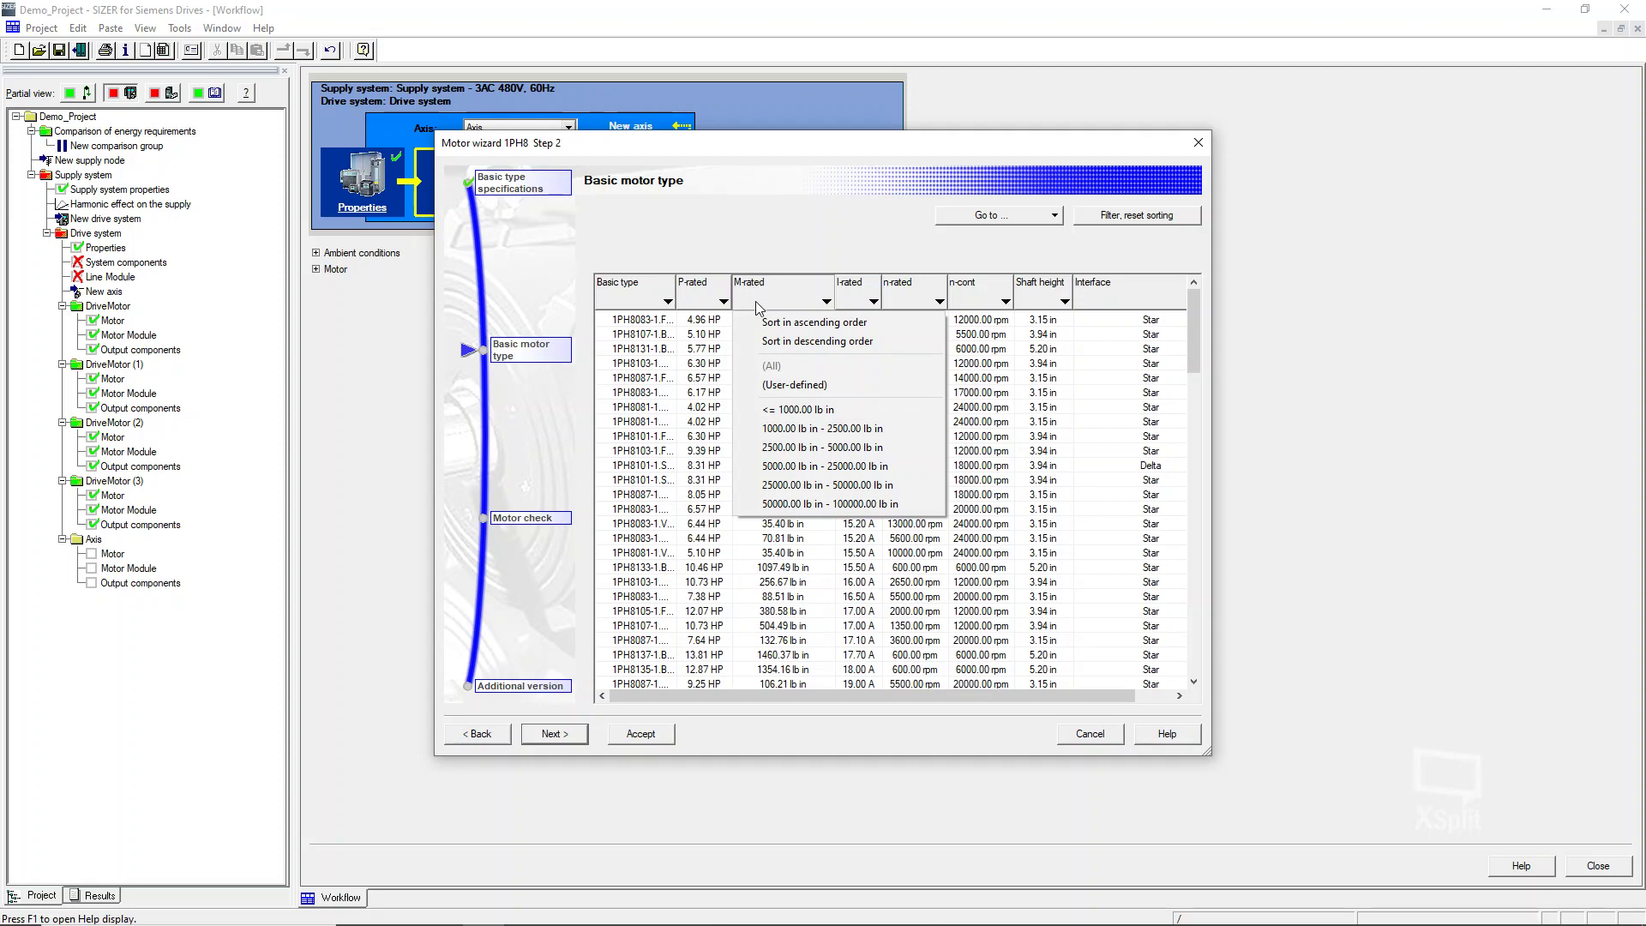
click(778, 324)
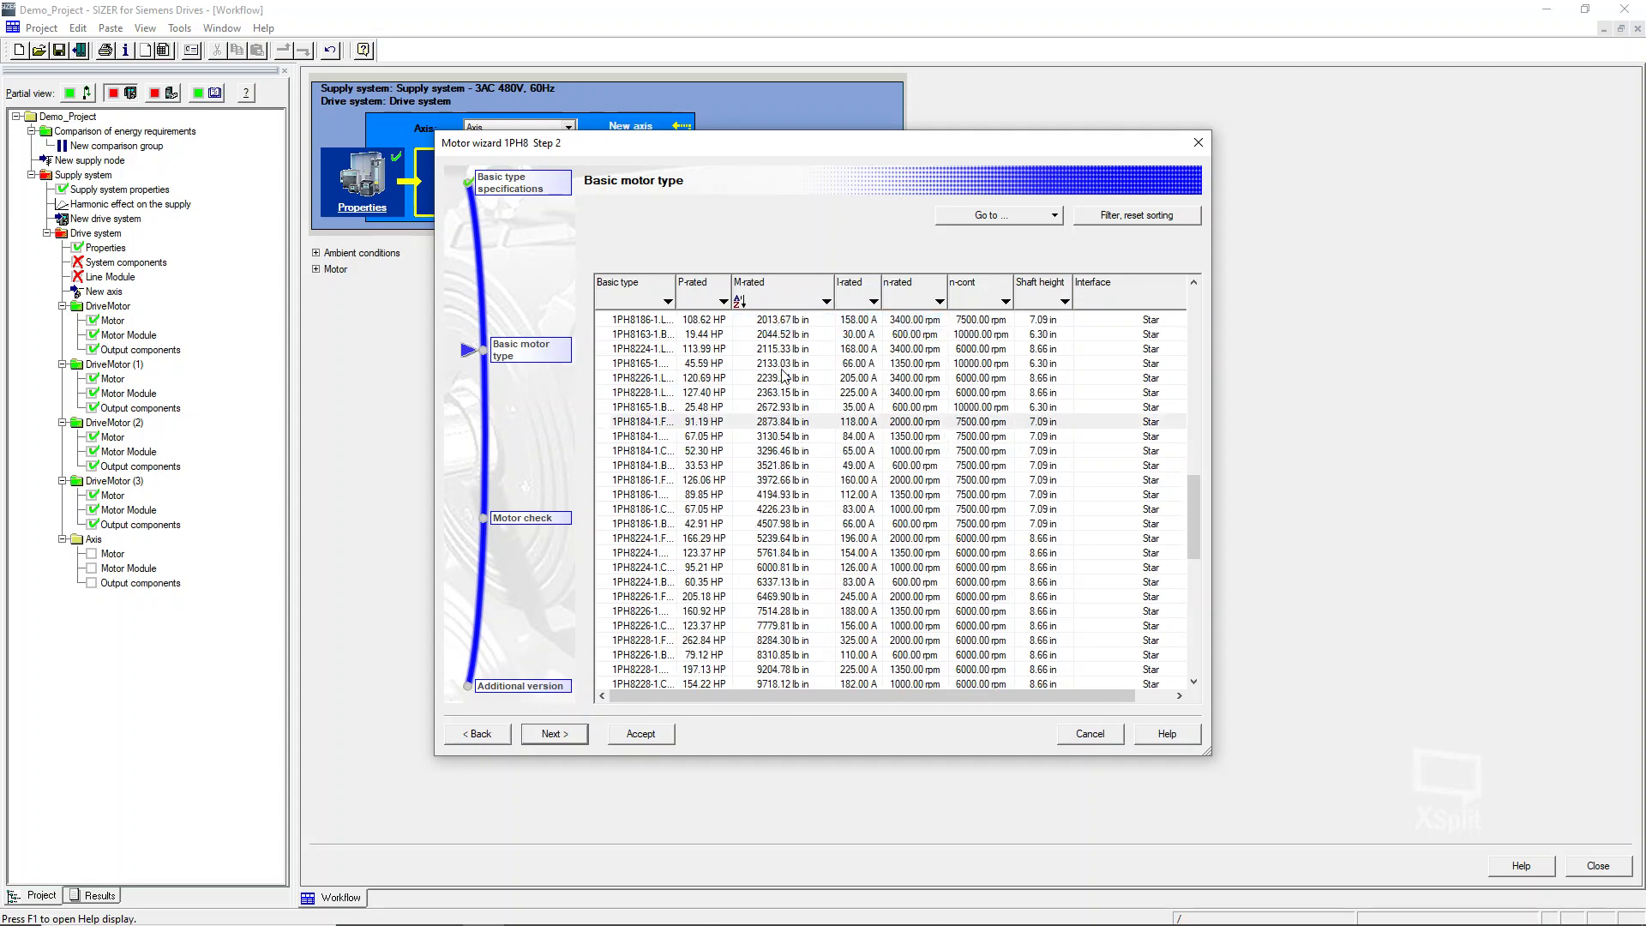
drag(1197, 518, 1153, 488)
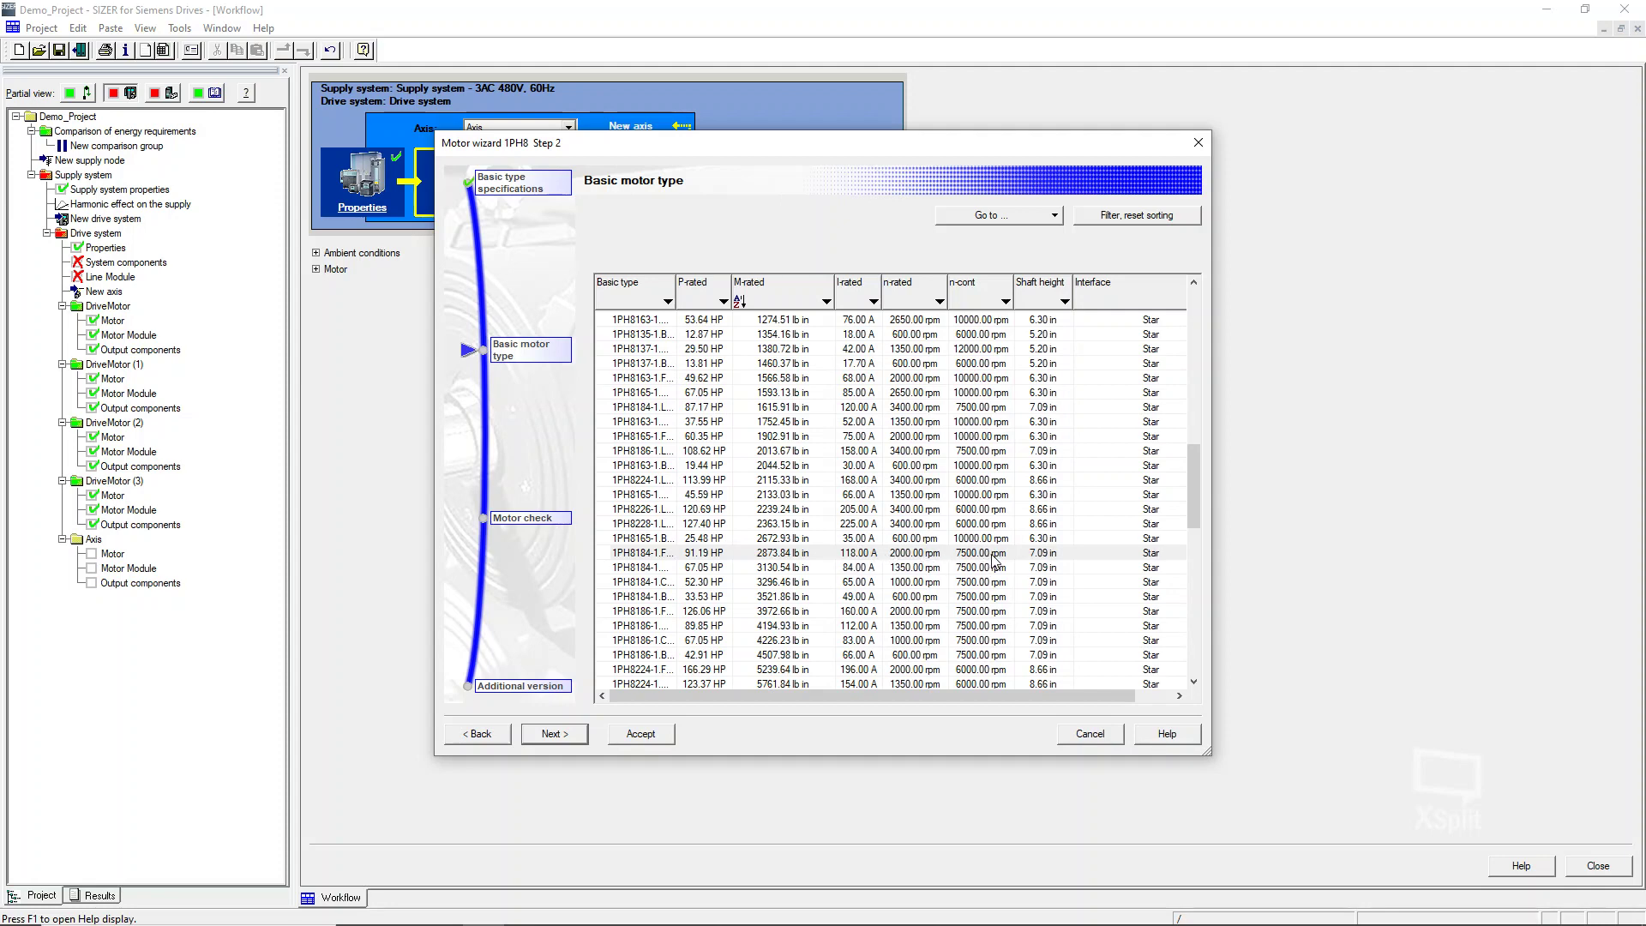
click(778, 568)
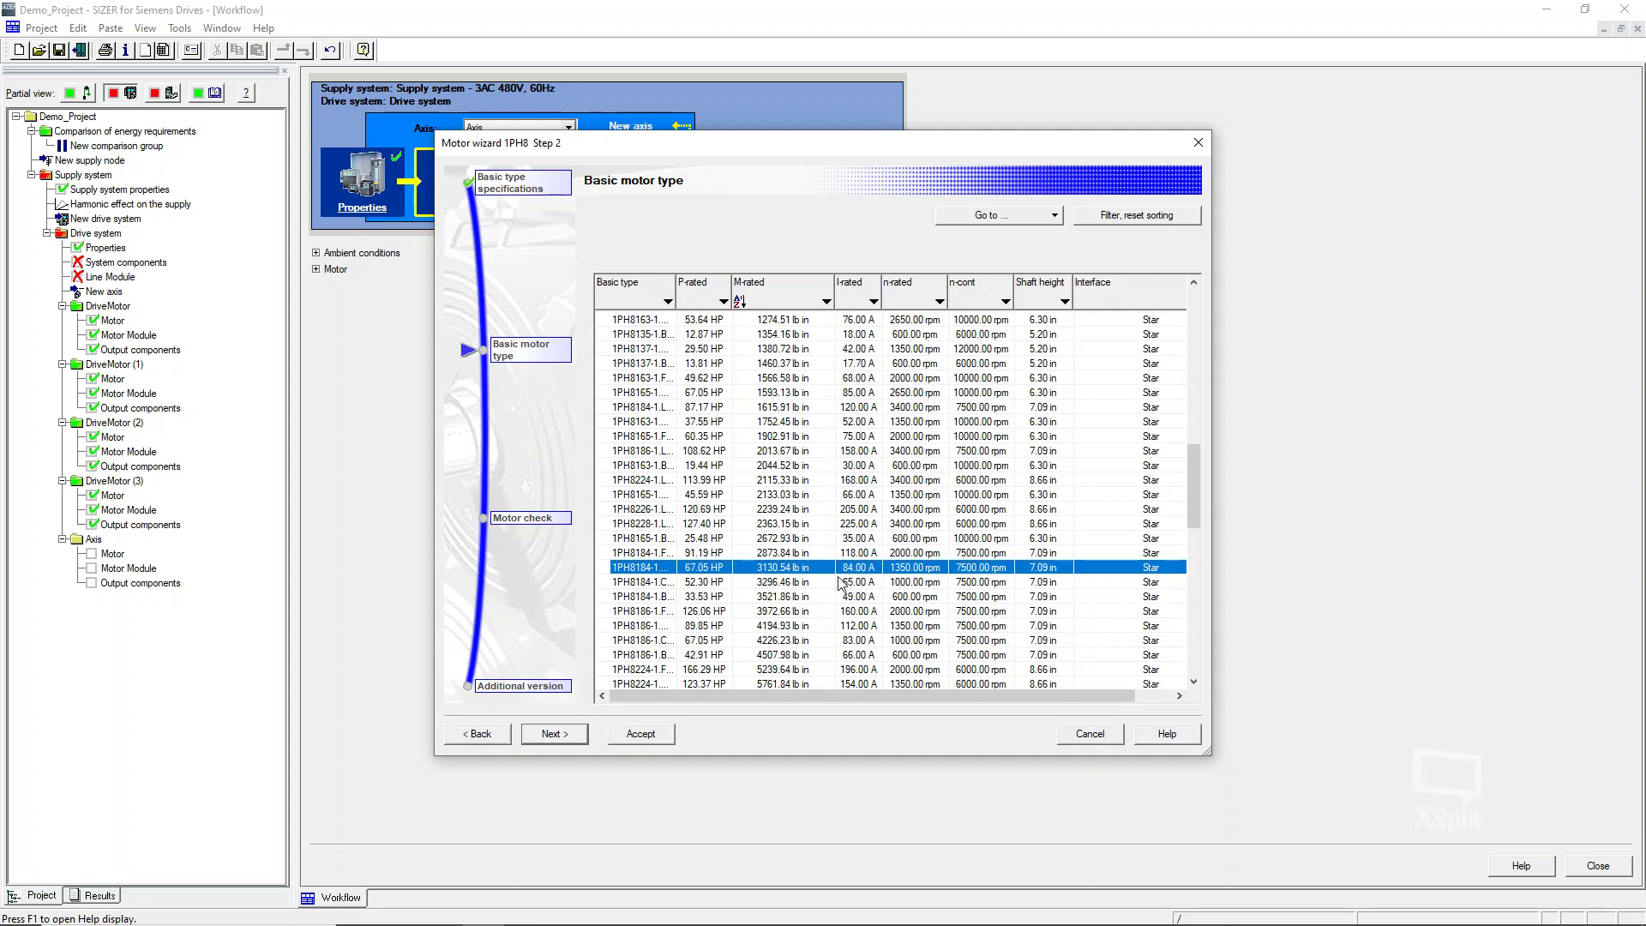
click(572, 735)
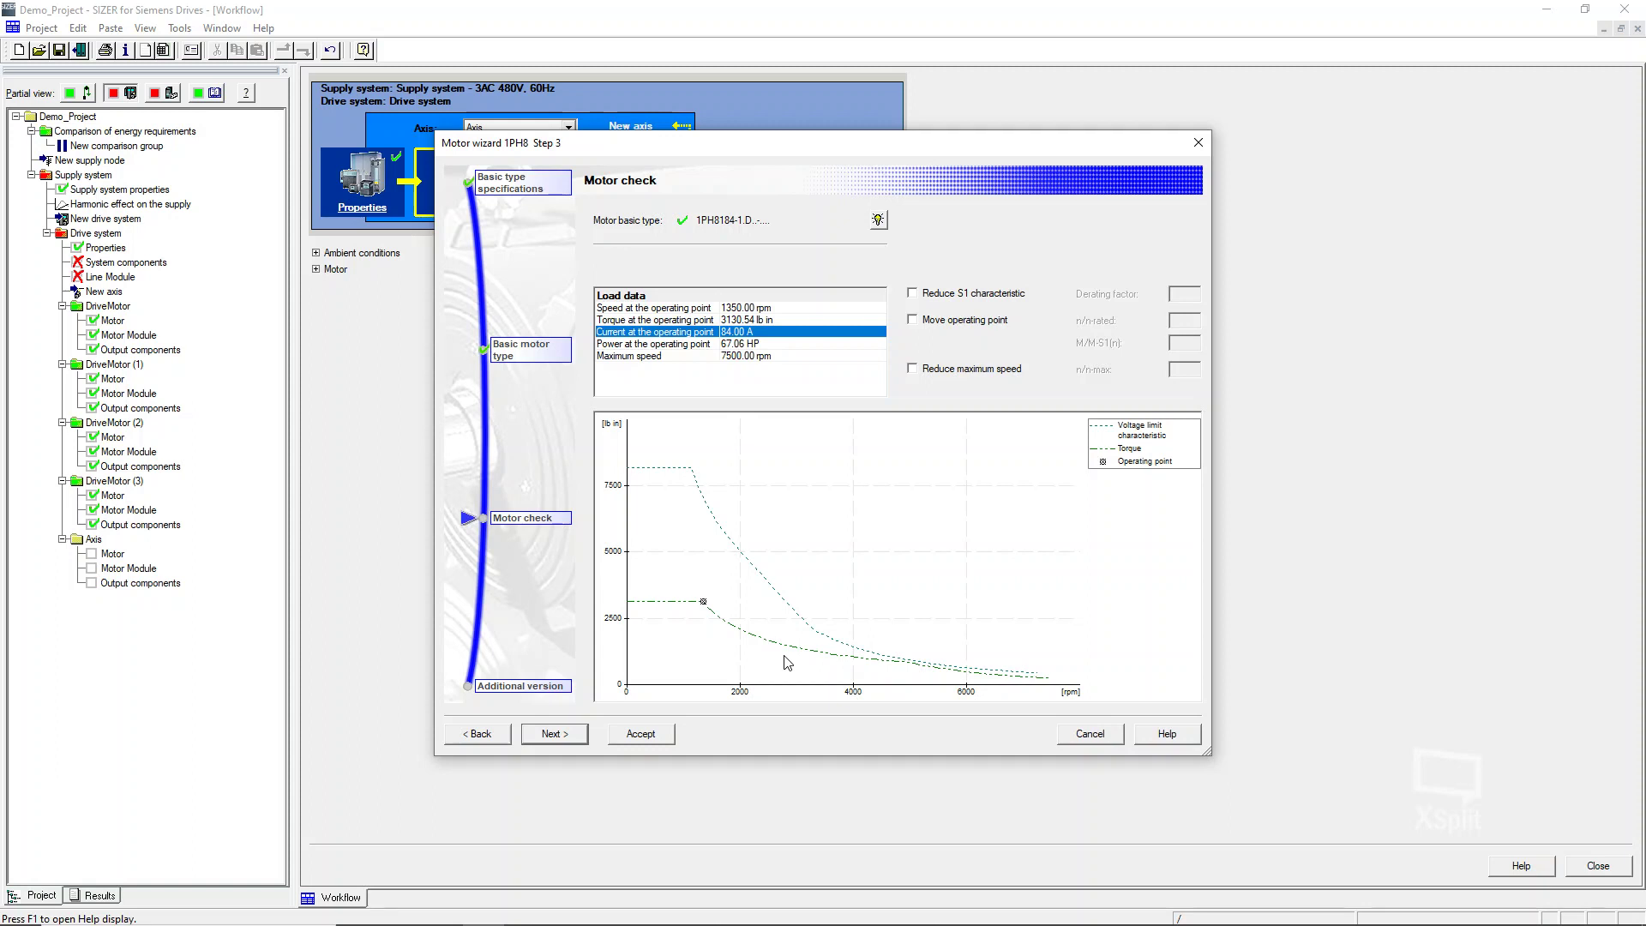
mouse_move(784, 658)
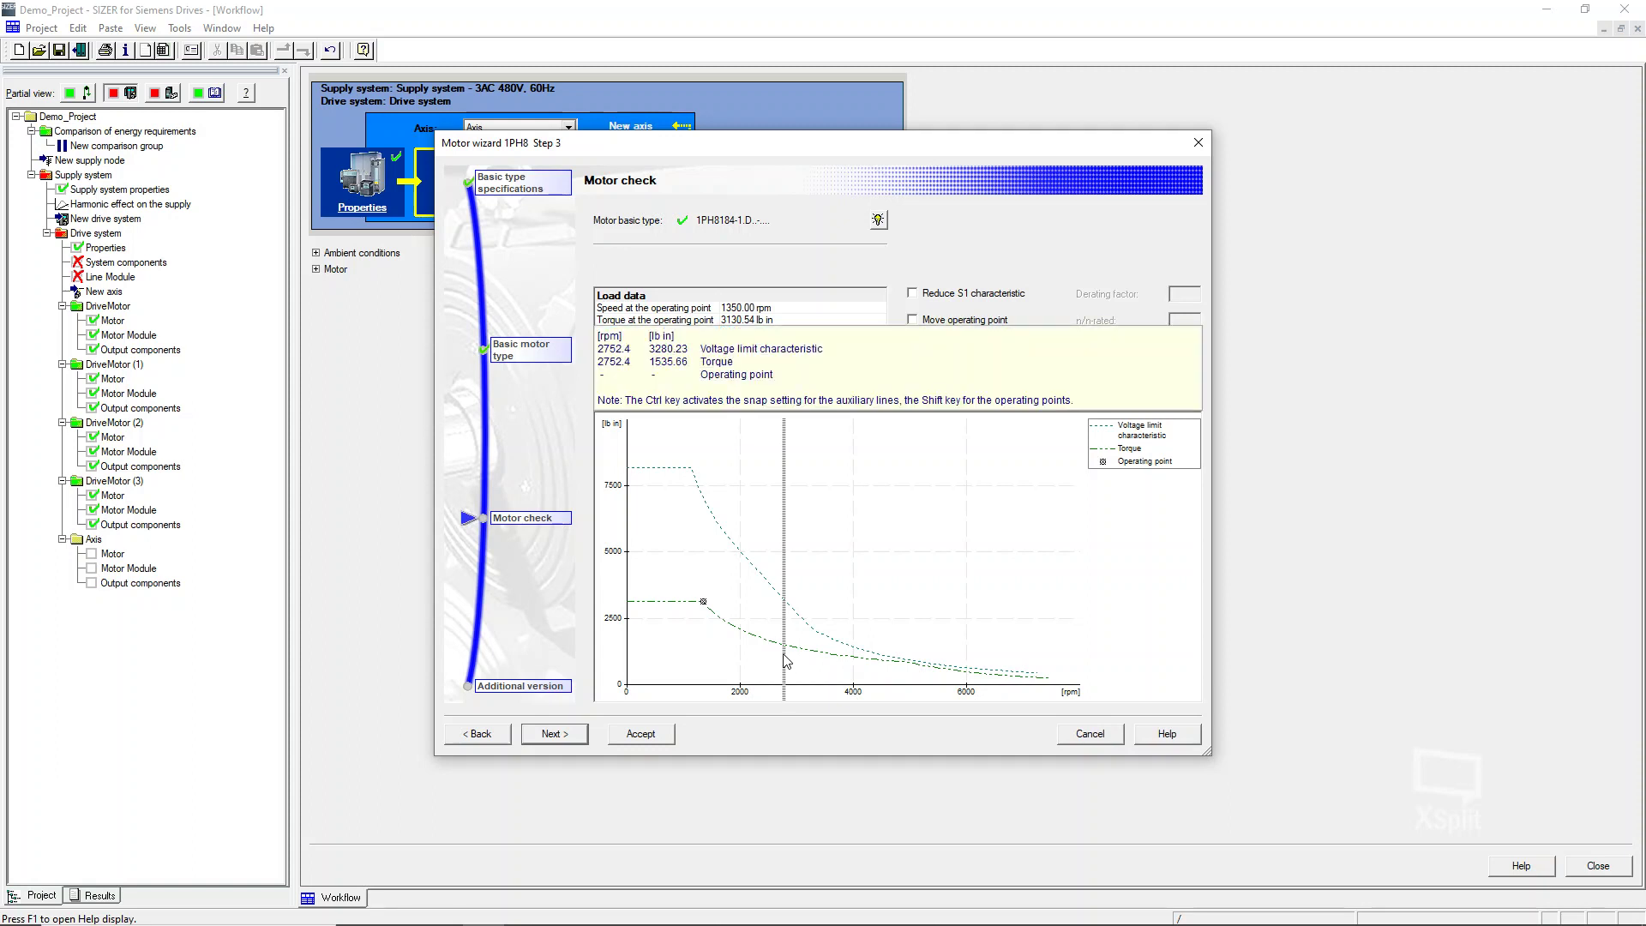
click(784, 658)
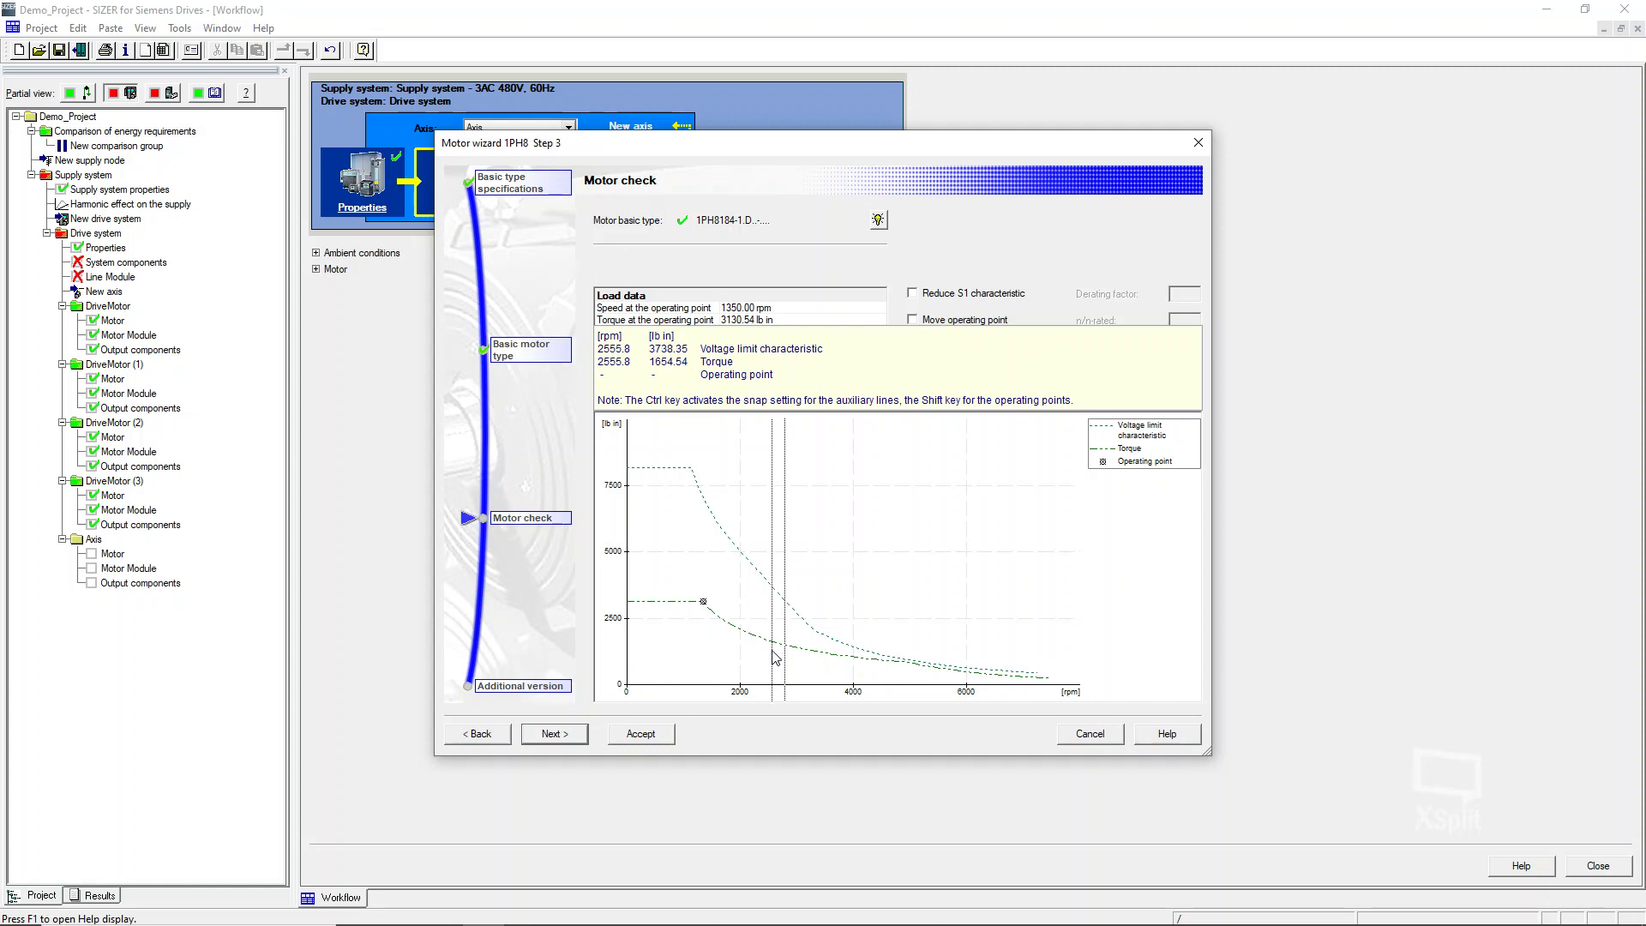
click(477, 734)
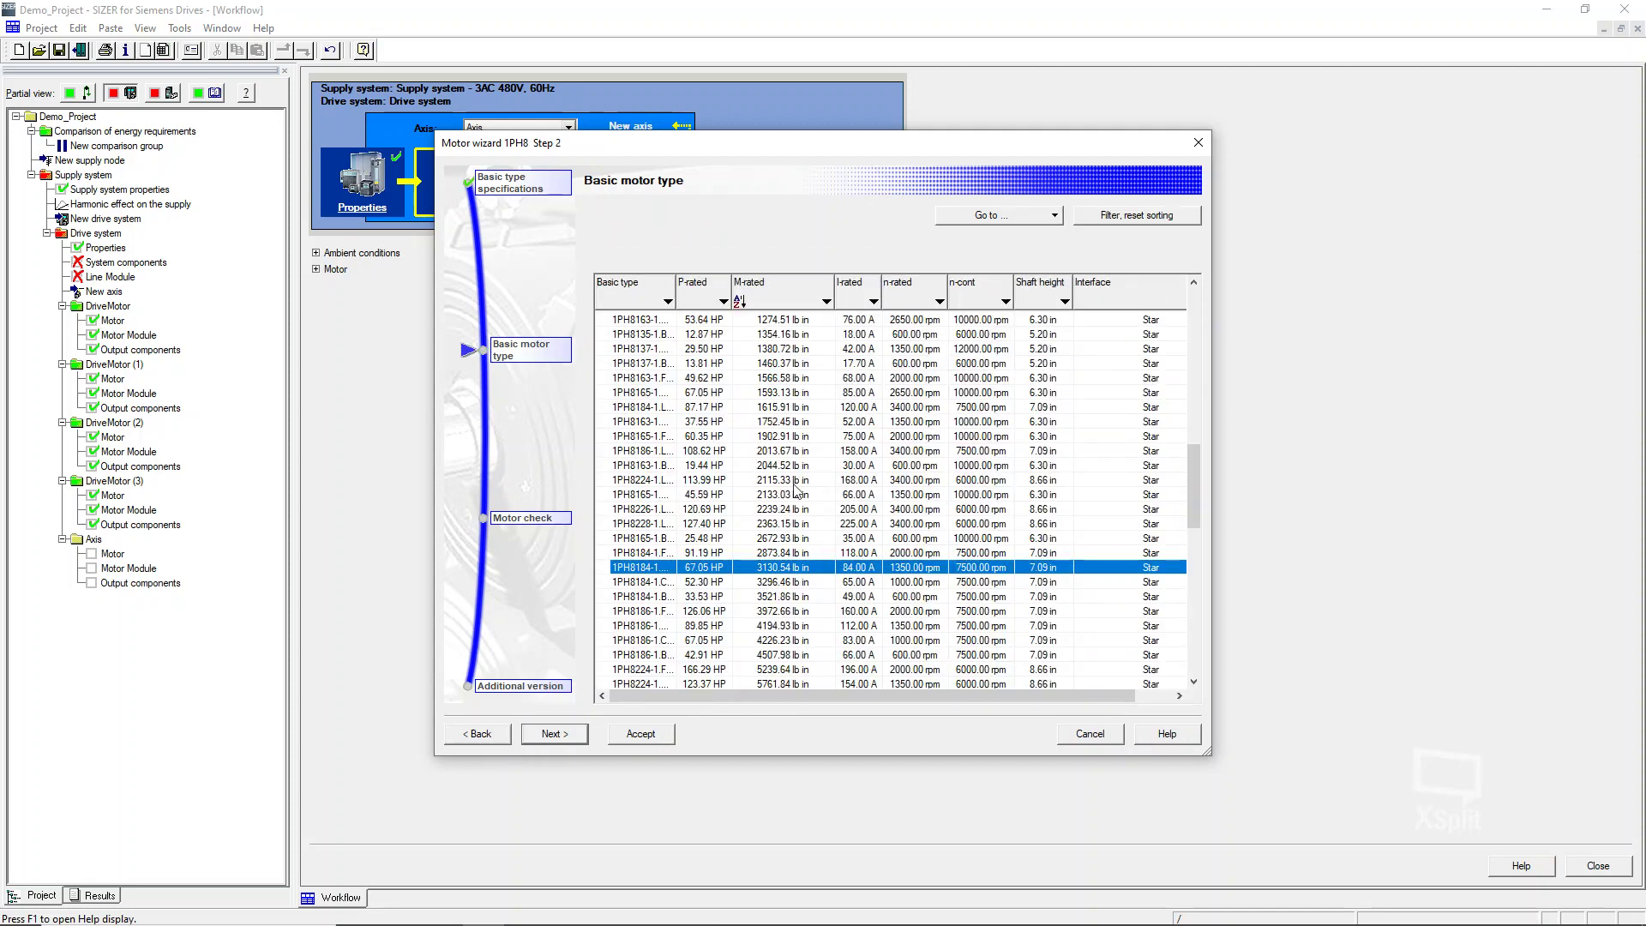
Step: Select the 126.06 HP 1PH8186 motor and trace its torque curve in Motor check
click(703, 613)
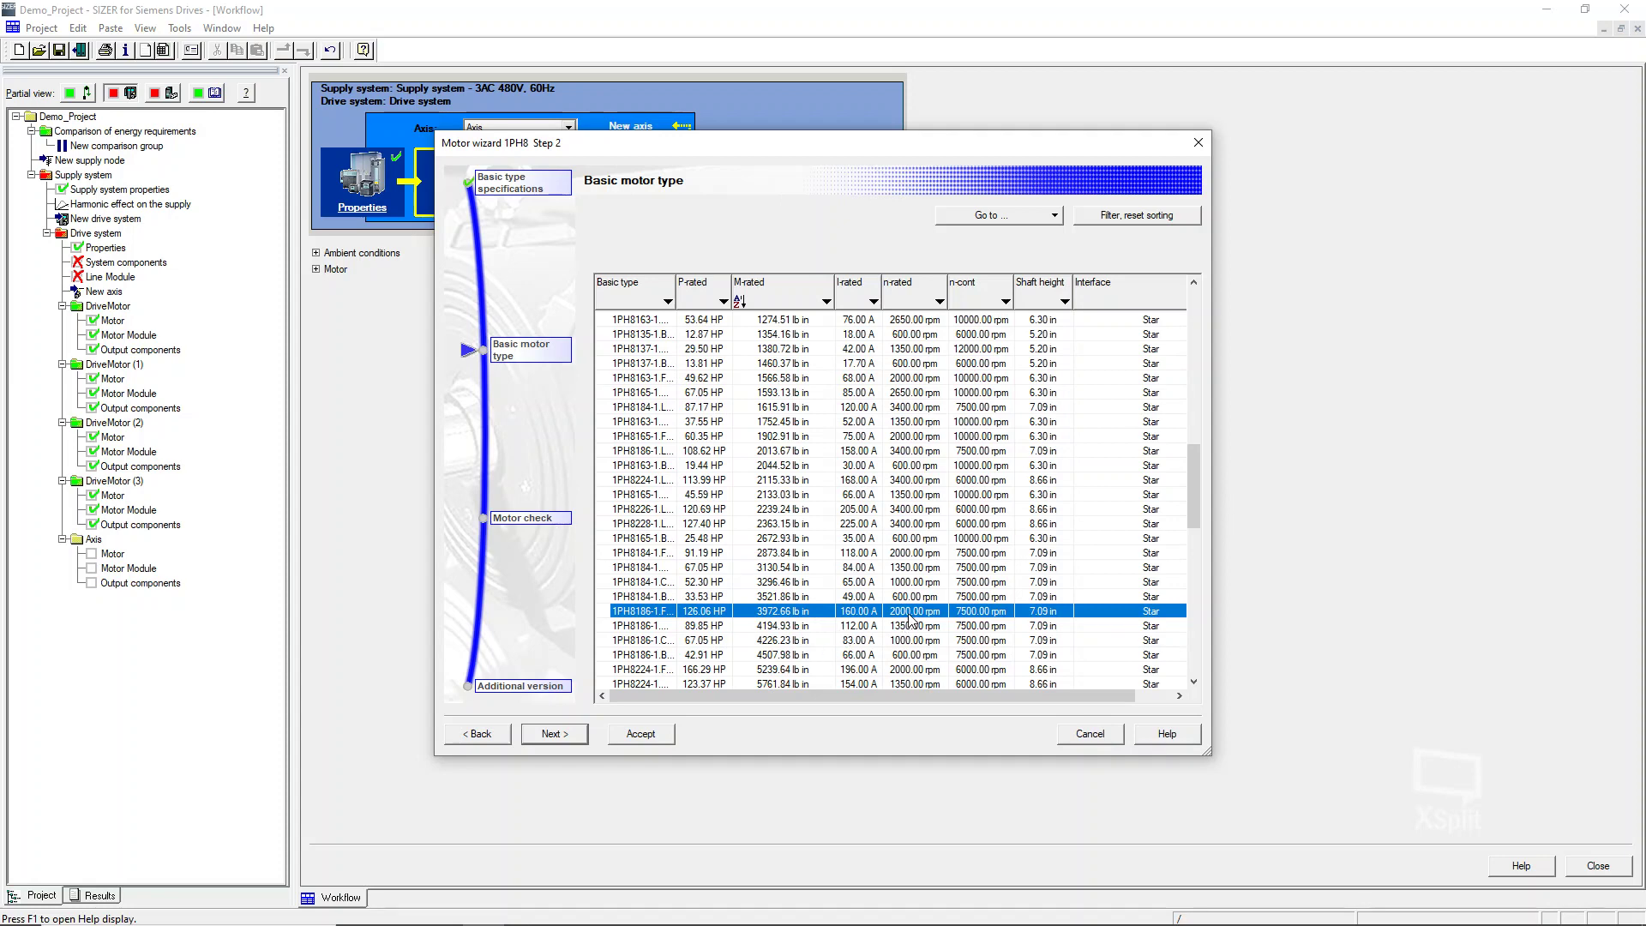
click(557, 734)
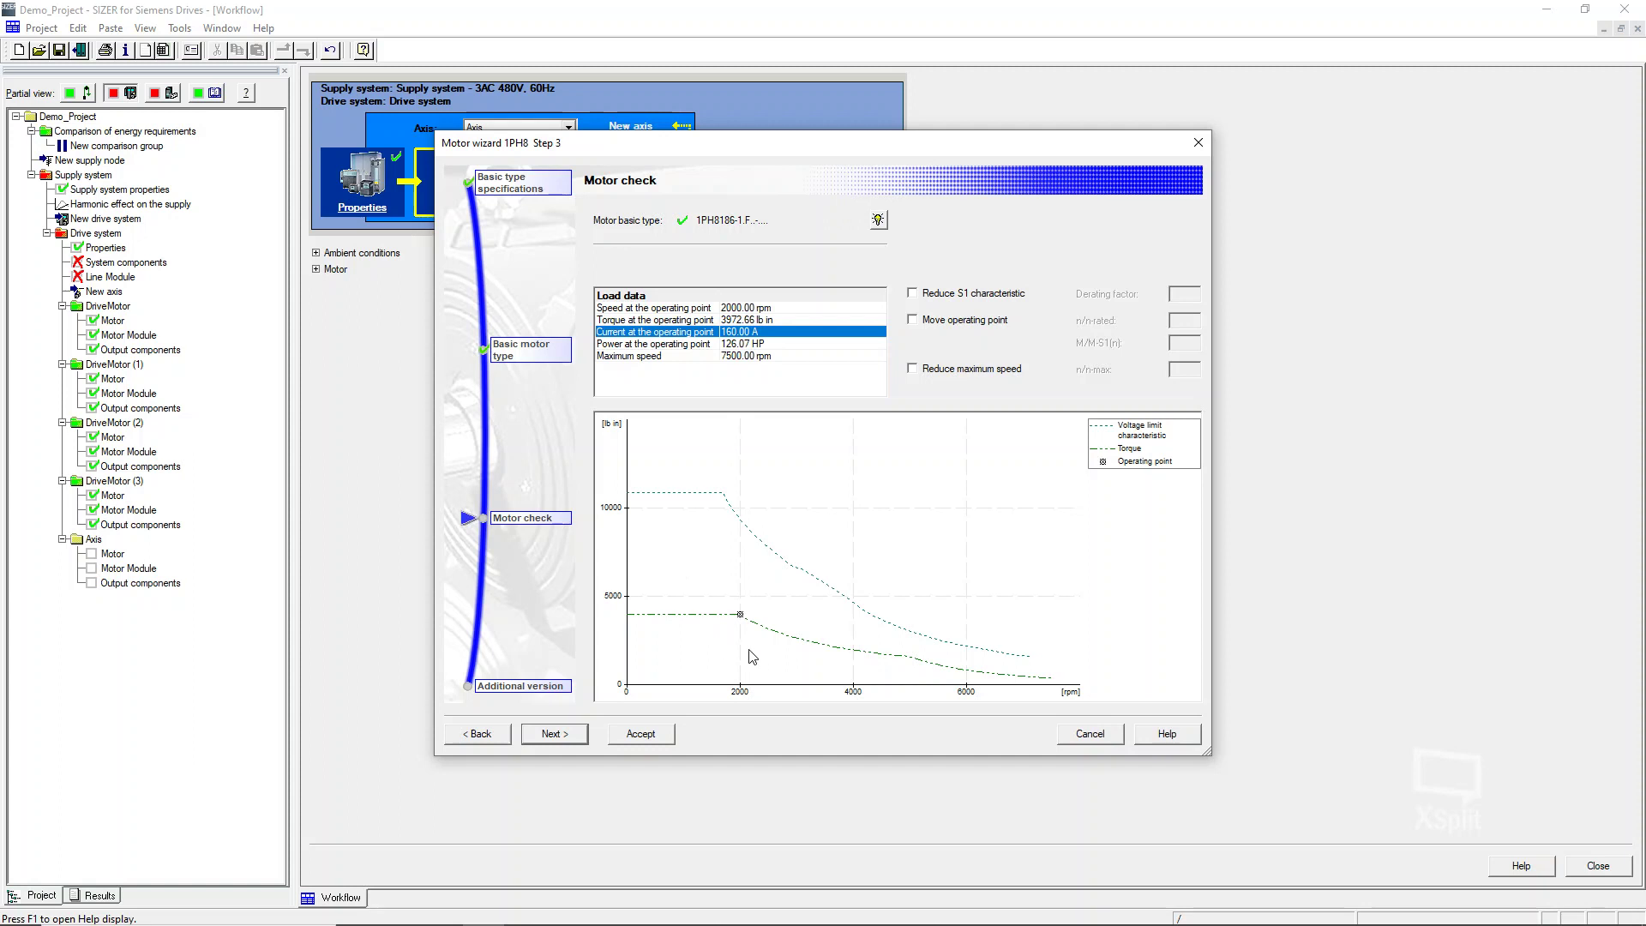
drag(788, 656, 777, 655)
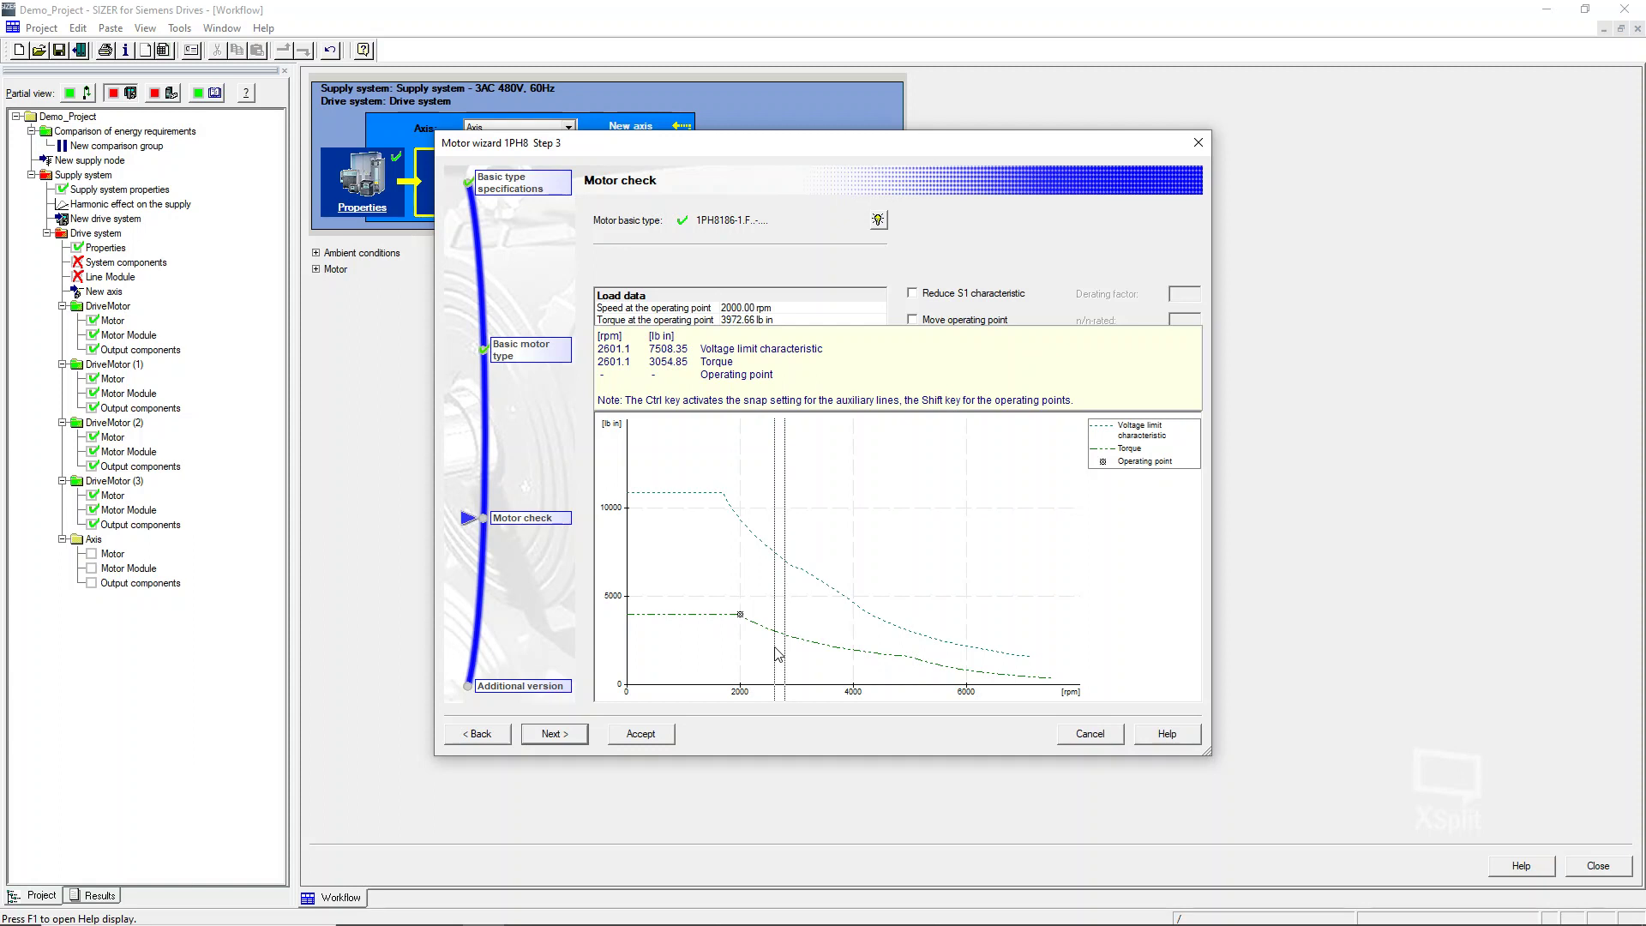
drag(776, 649, 778, 649)
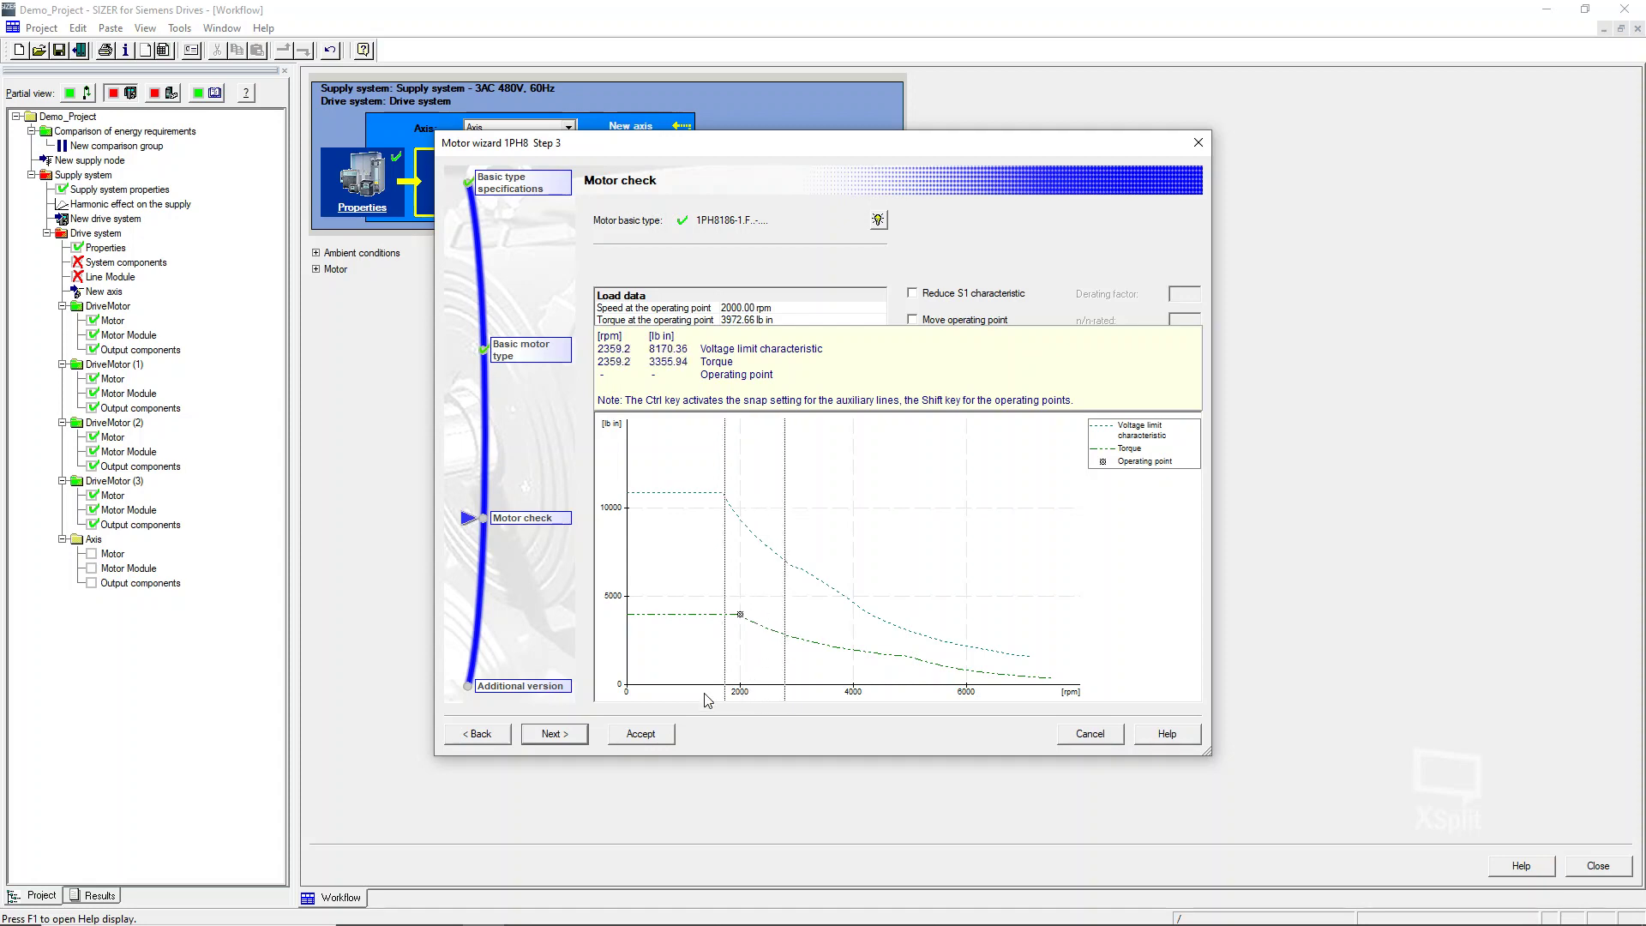
Step: Revisit the basic motor type list, then proceed to Step 4 Additional version
click(492, 742)
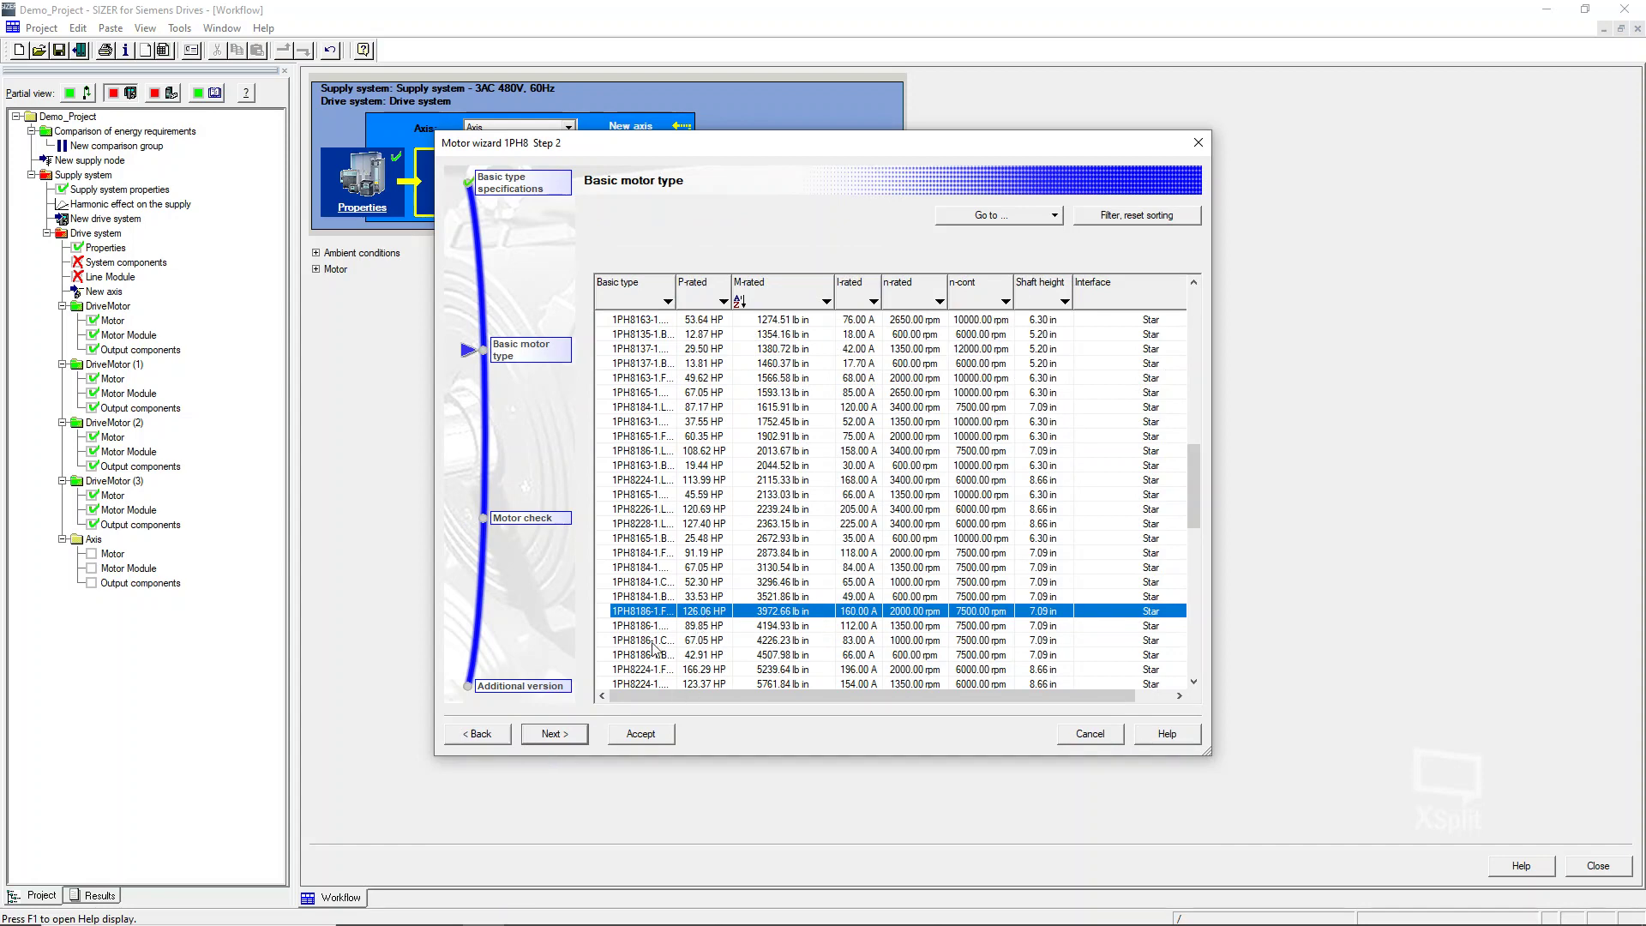
click(562, 735)
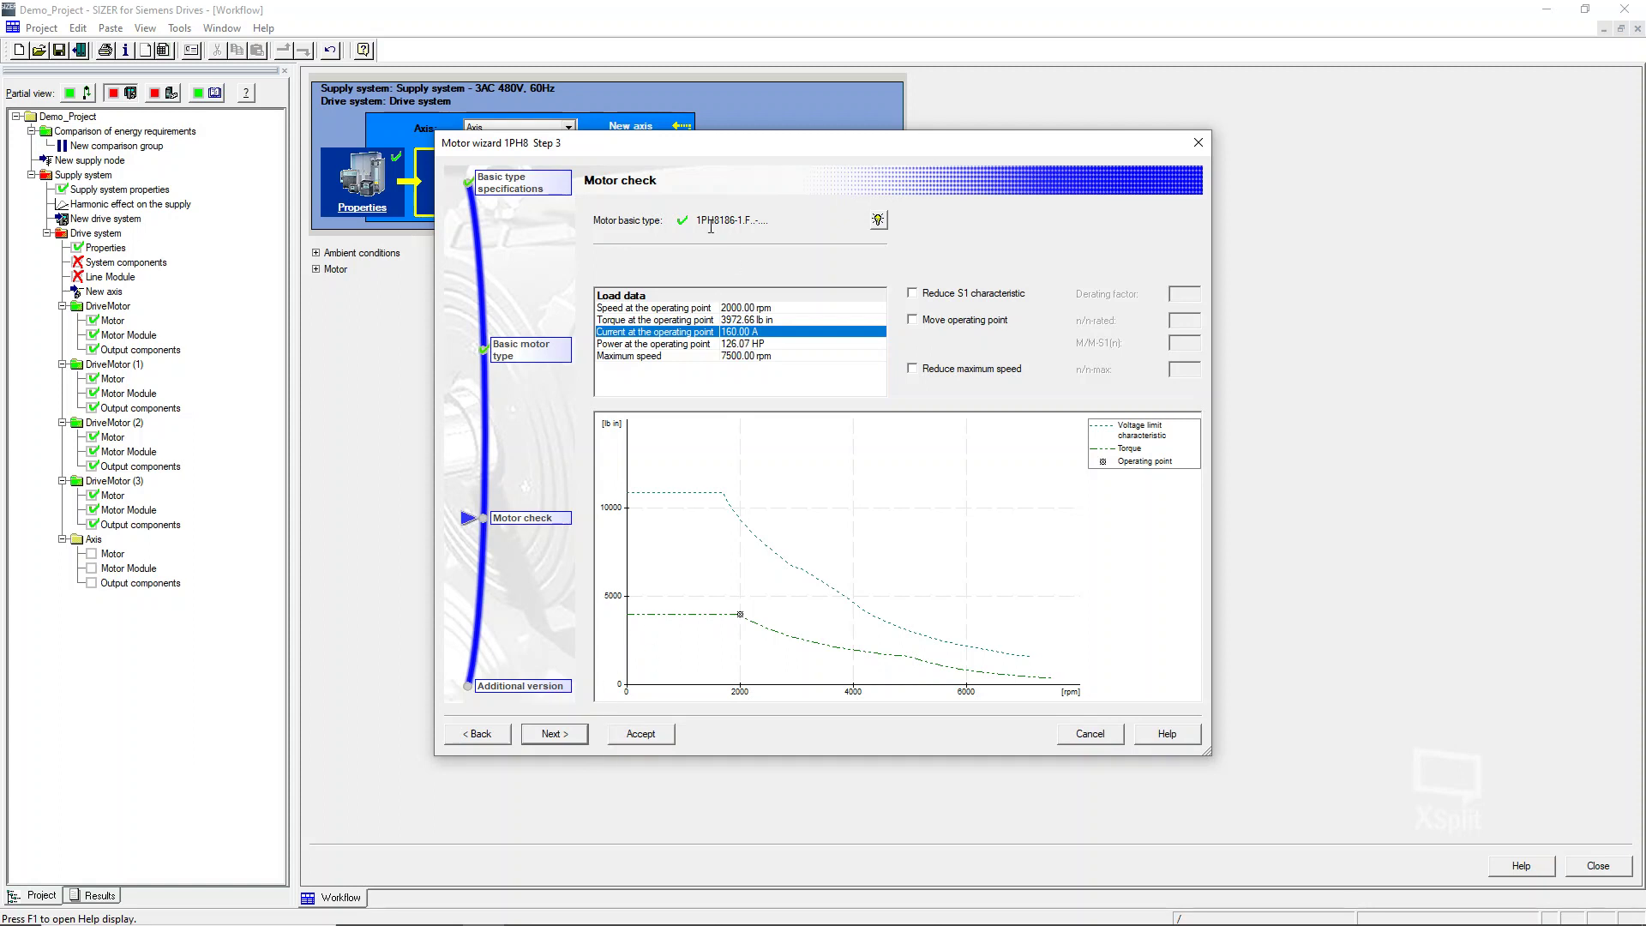
click(554, 734)
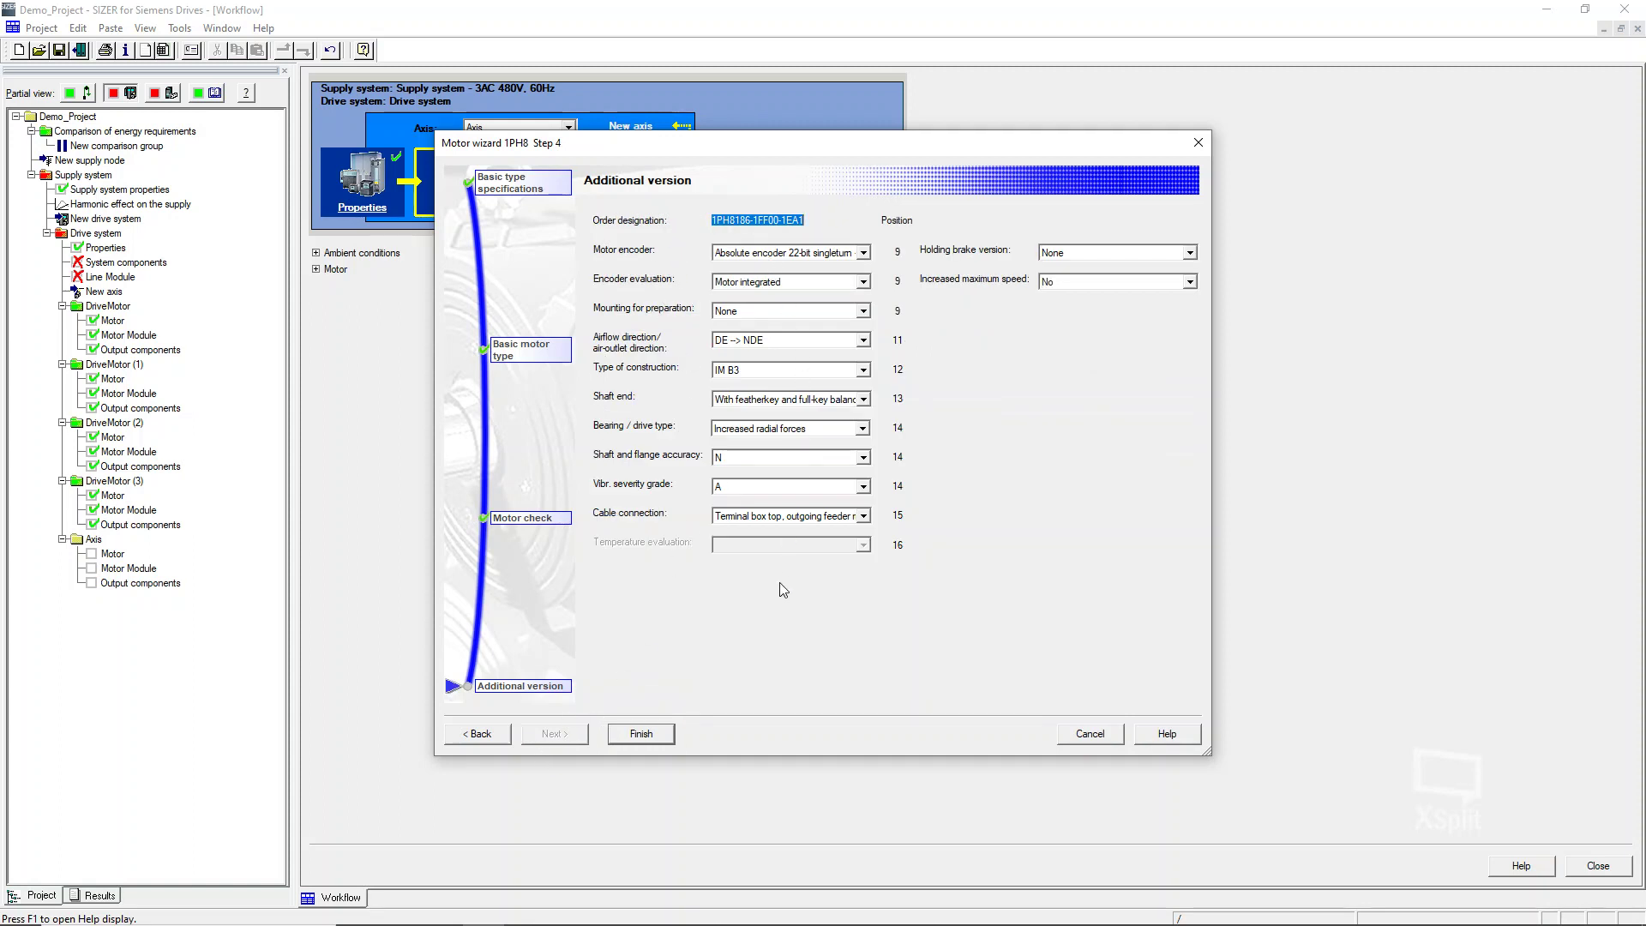
Step: Choose HTL 1024 S/R encoder, NDE --> DE airflow and Performance bearing, then finish as 1PH8186-1HF10-1LA2
click(867, 253)
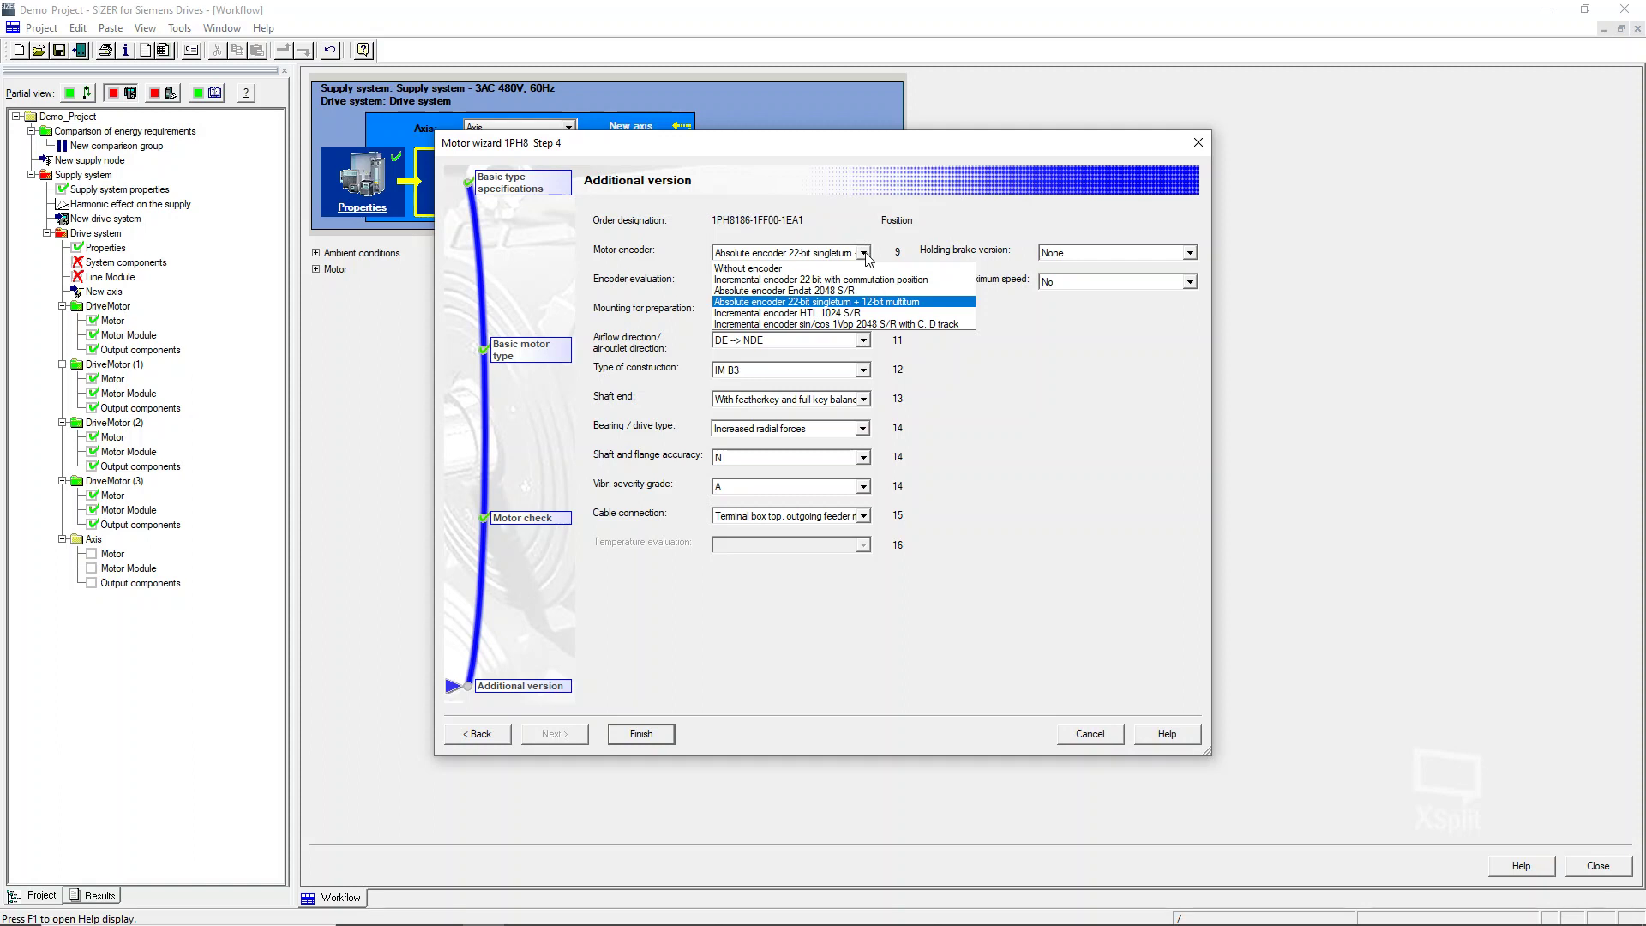
click(812, 313)
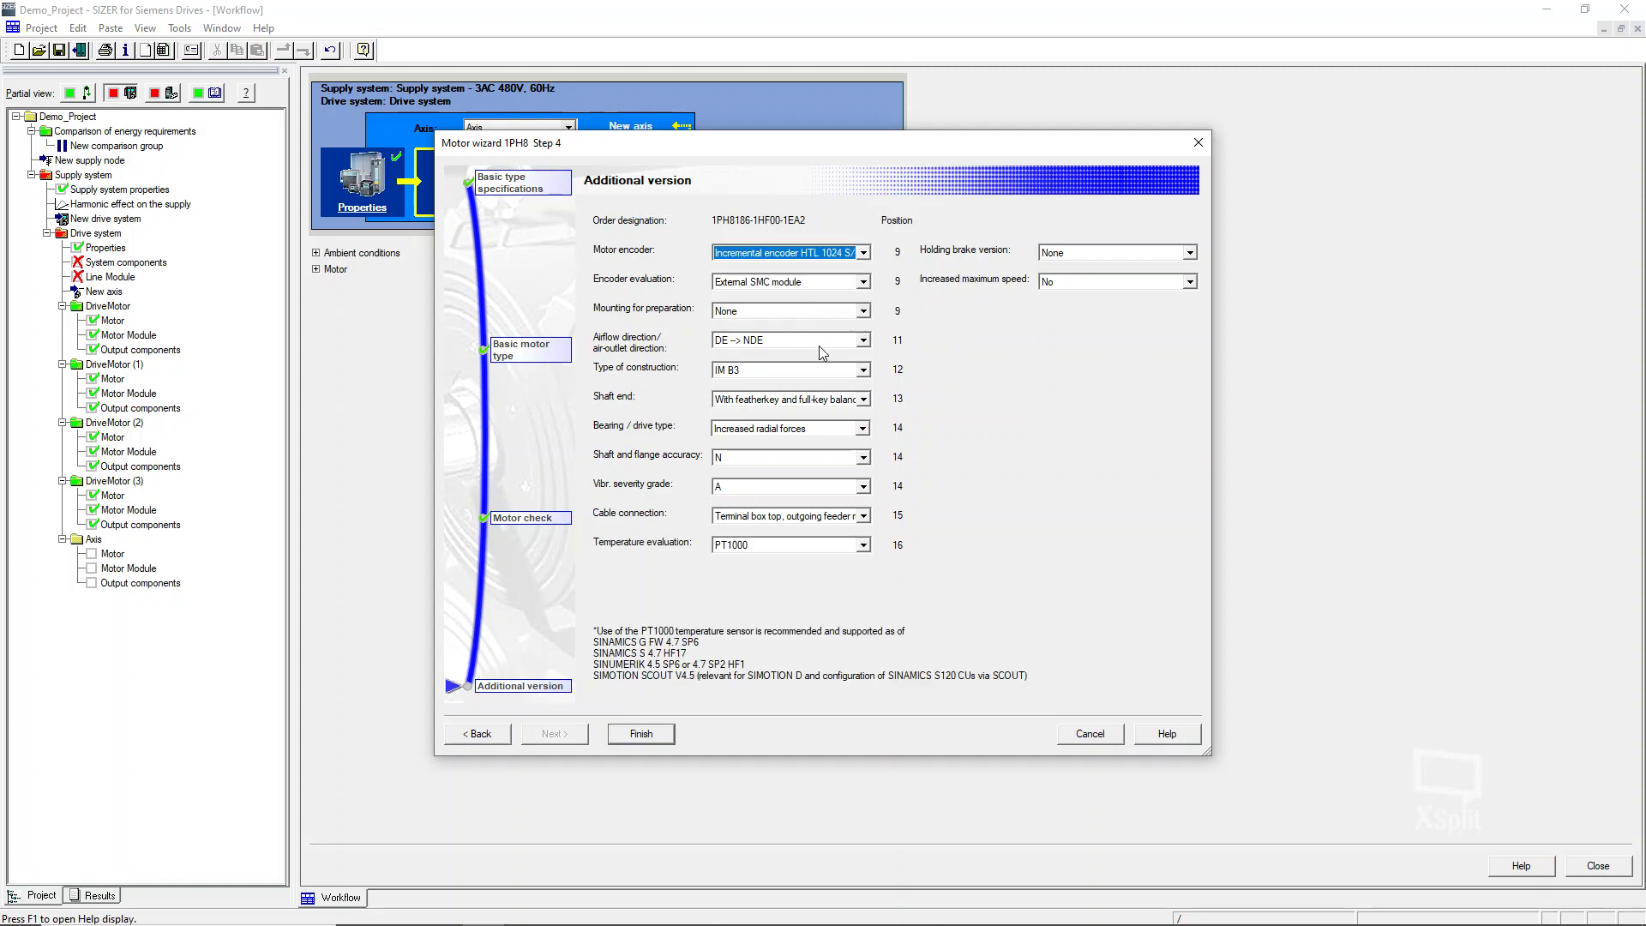
click(864, 342)
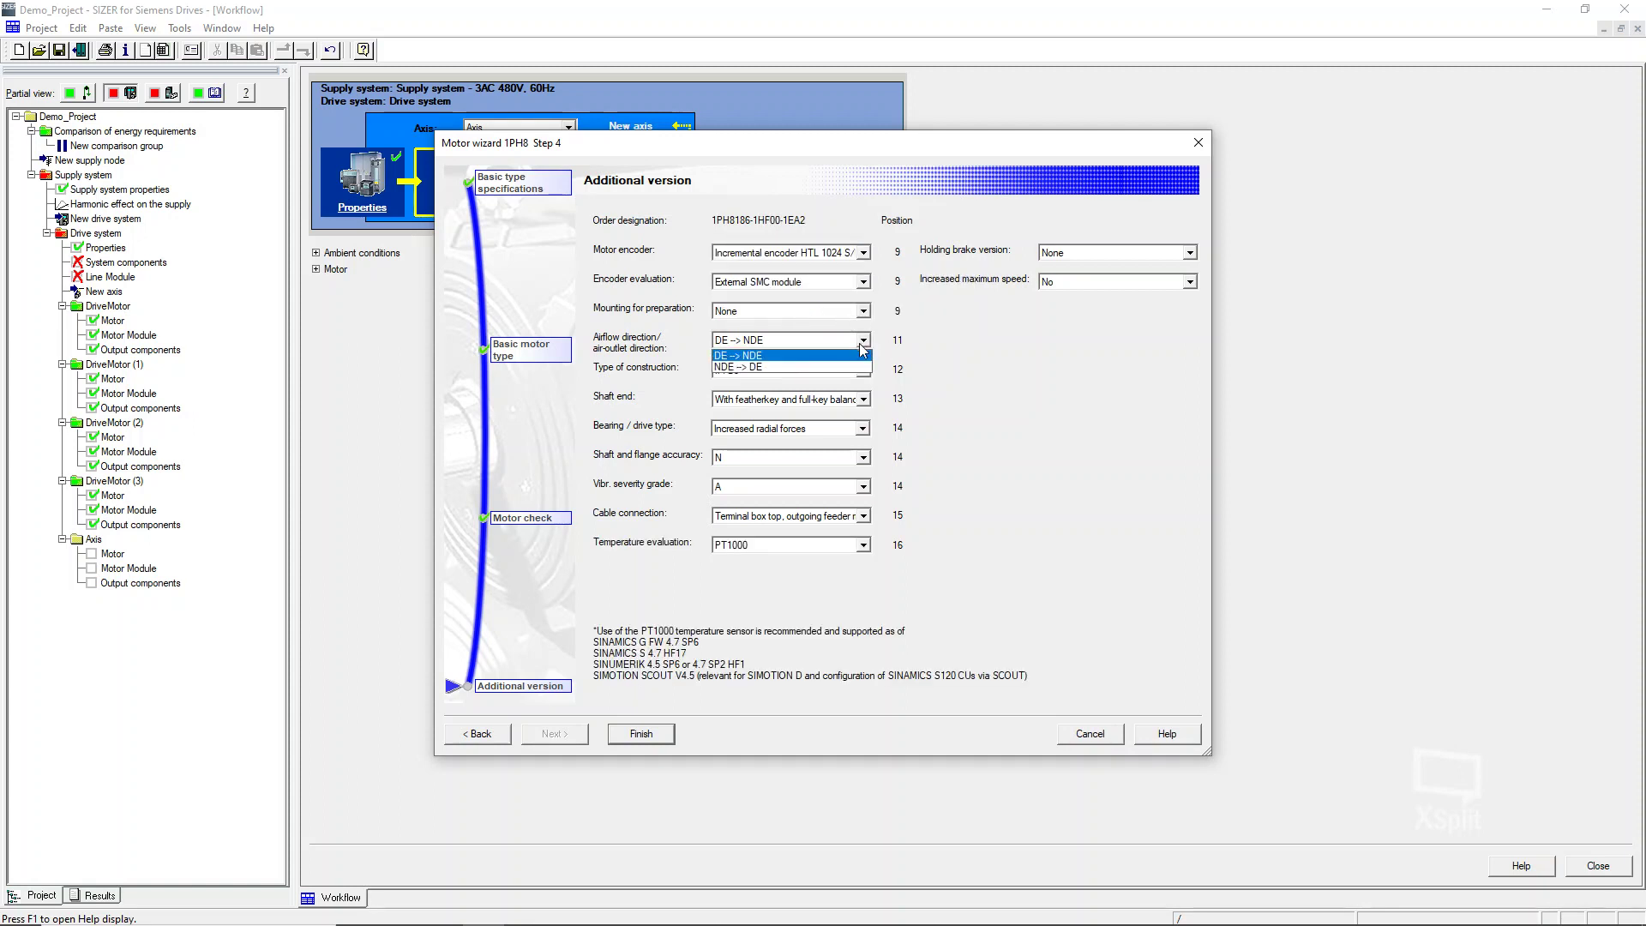
click(823, 374)
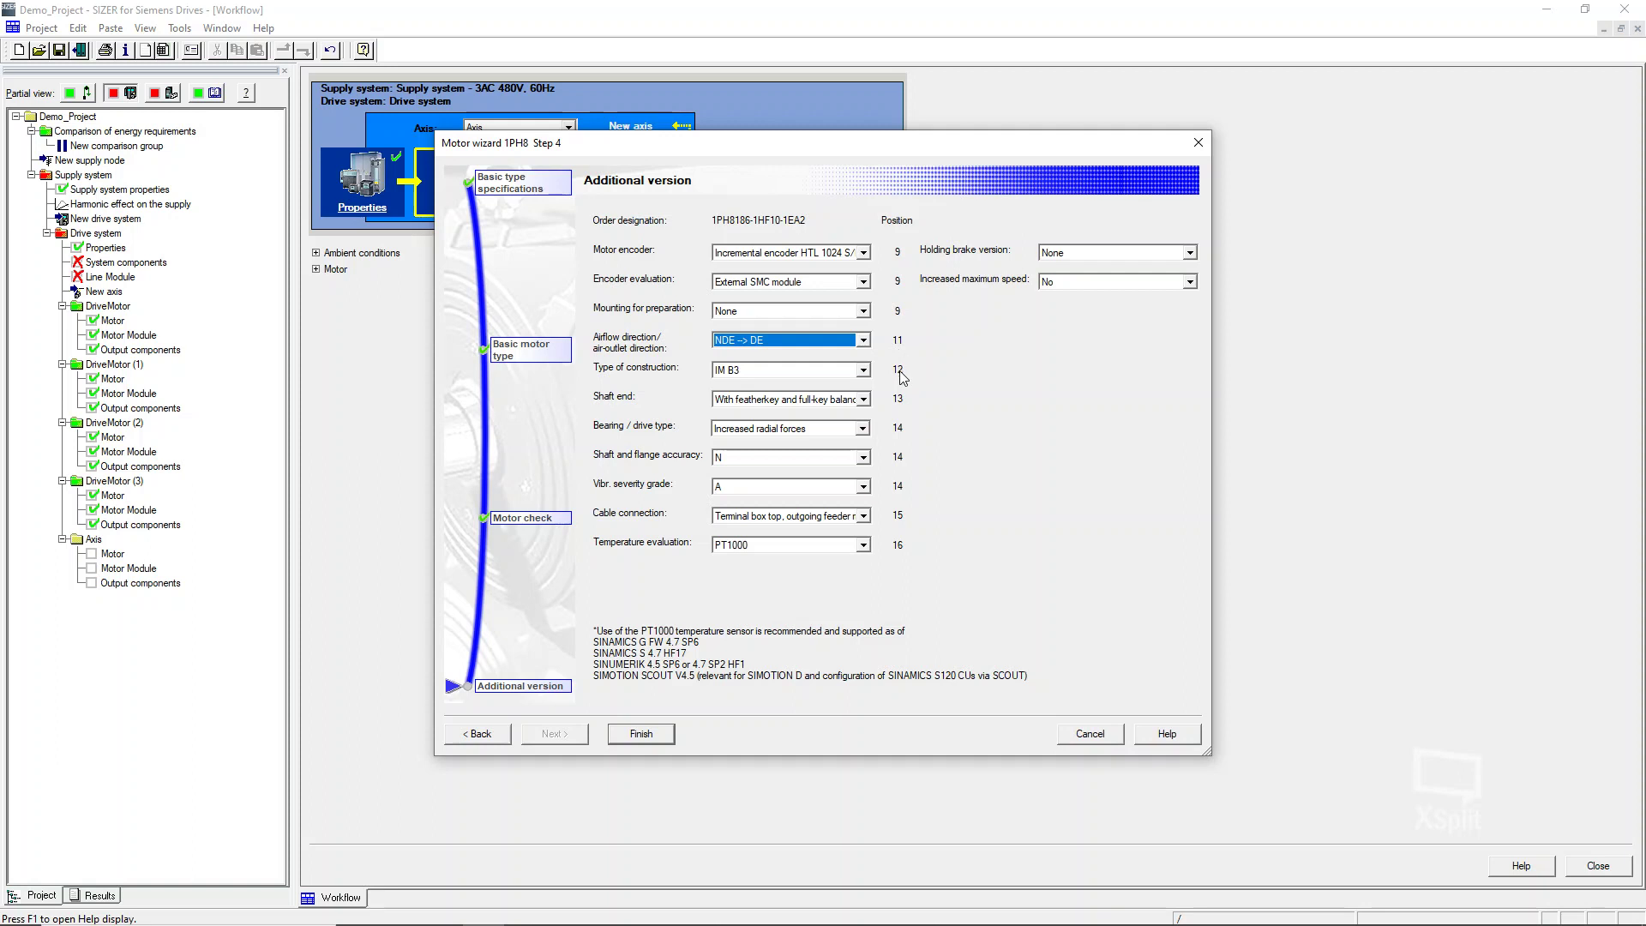
click(863, 310)
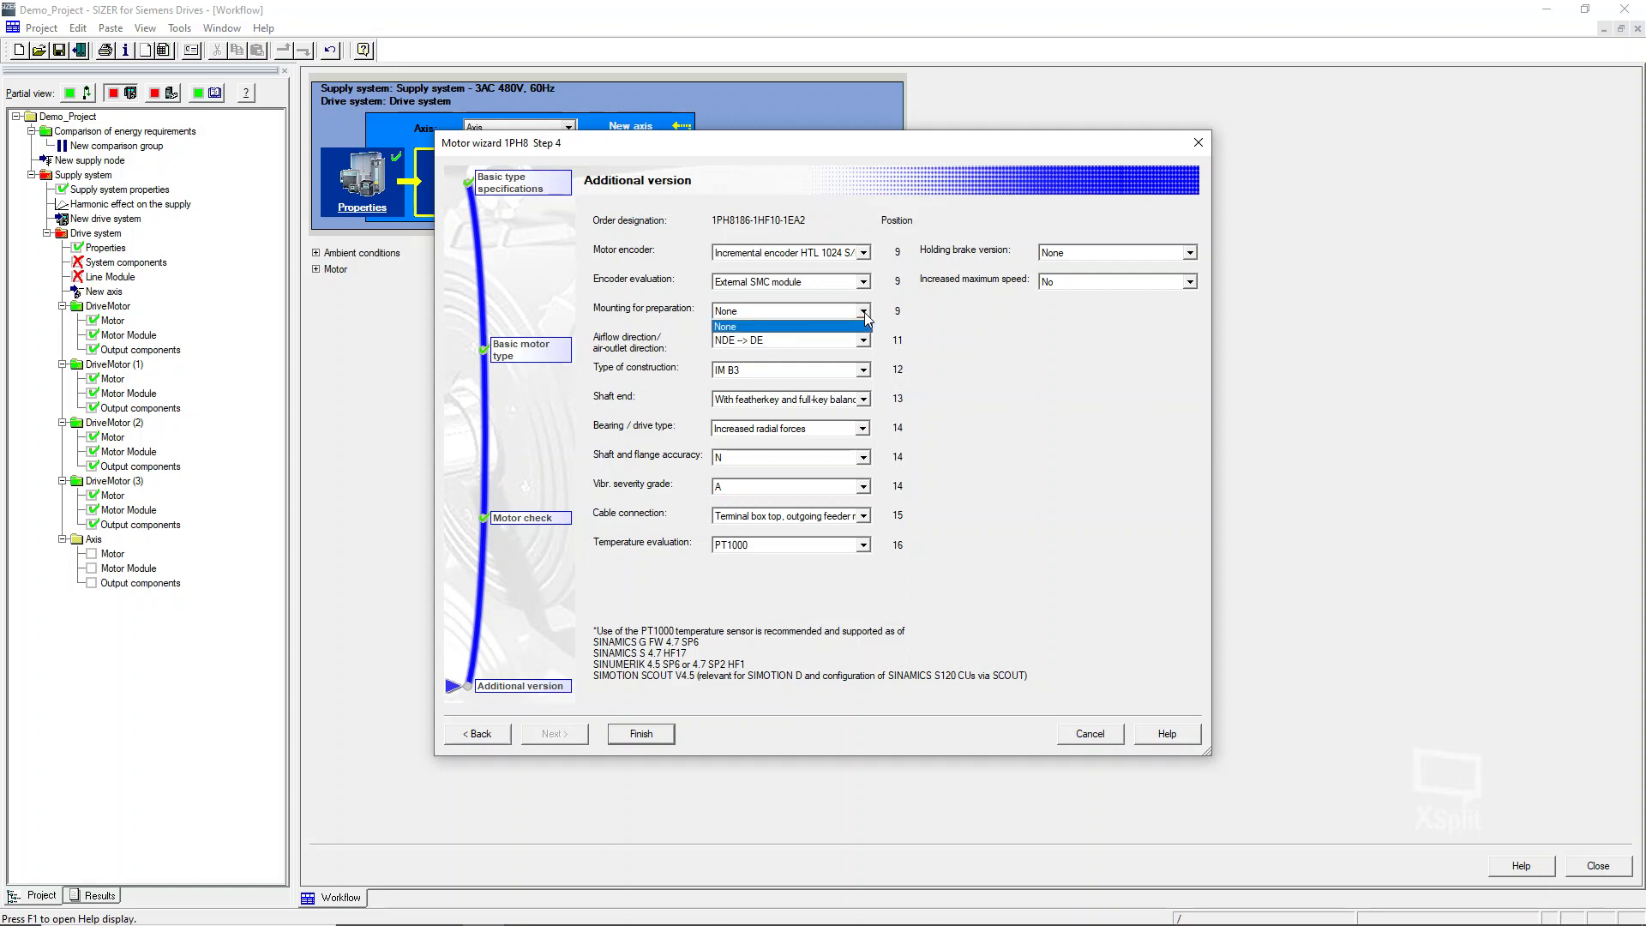
click(784, 326)
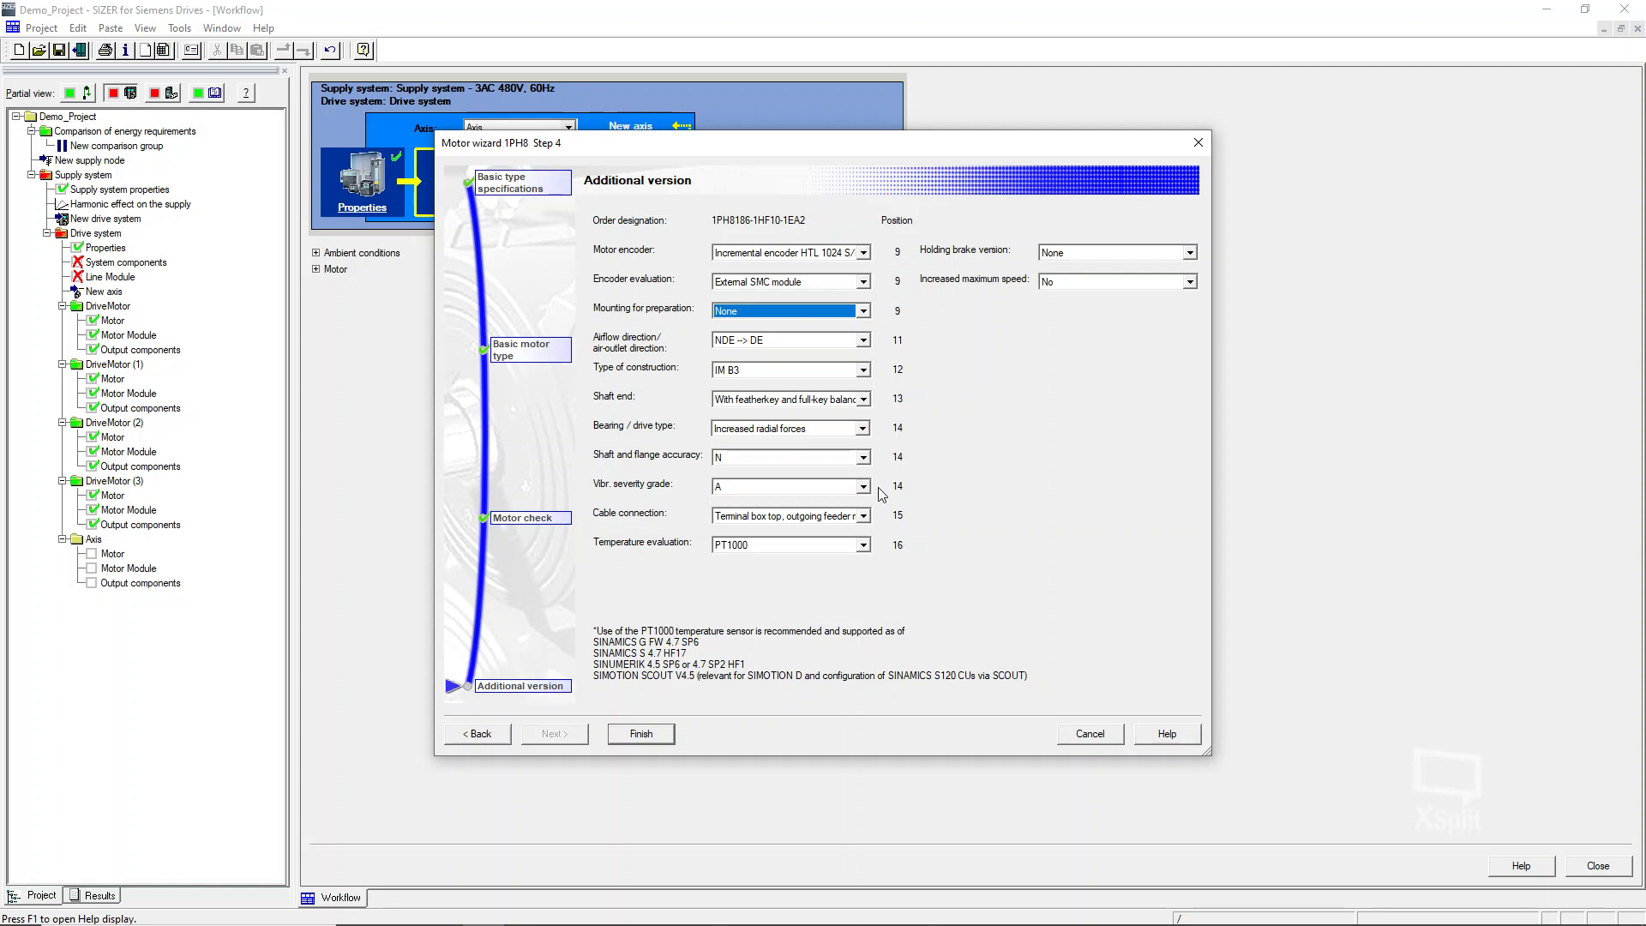
click(864, 429)
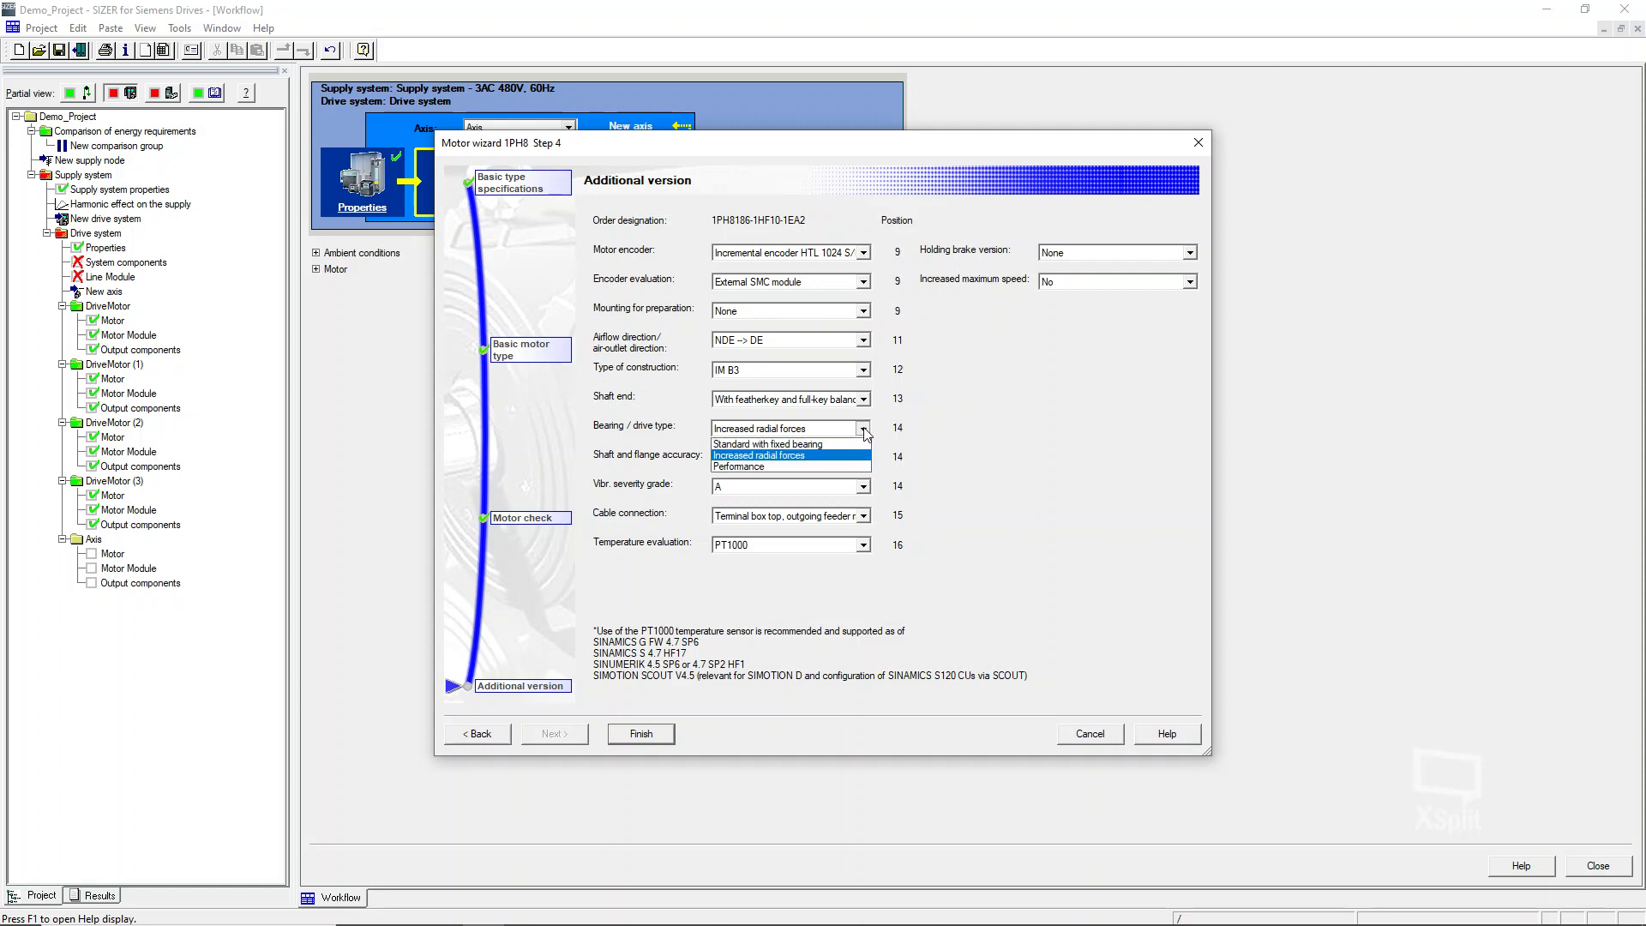
click(810, 467)
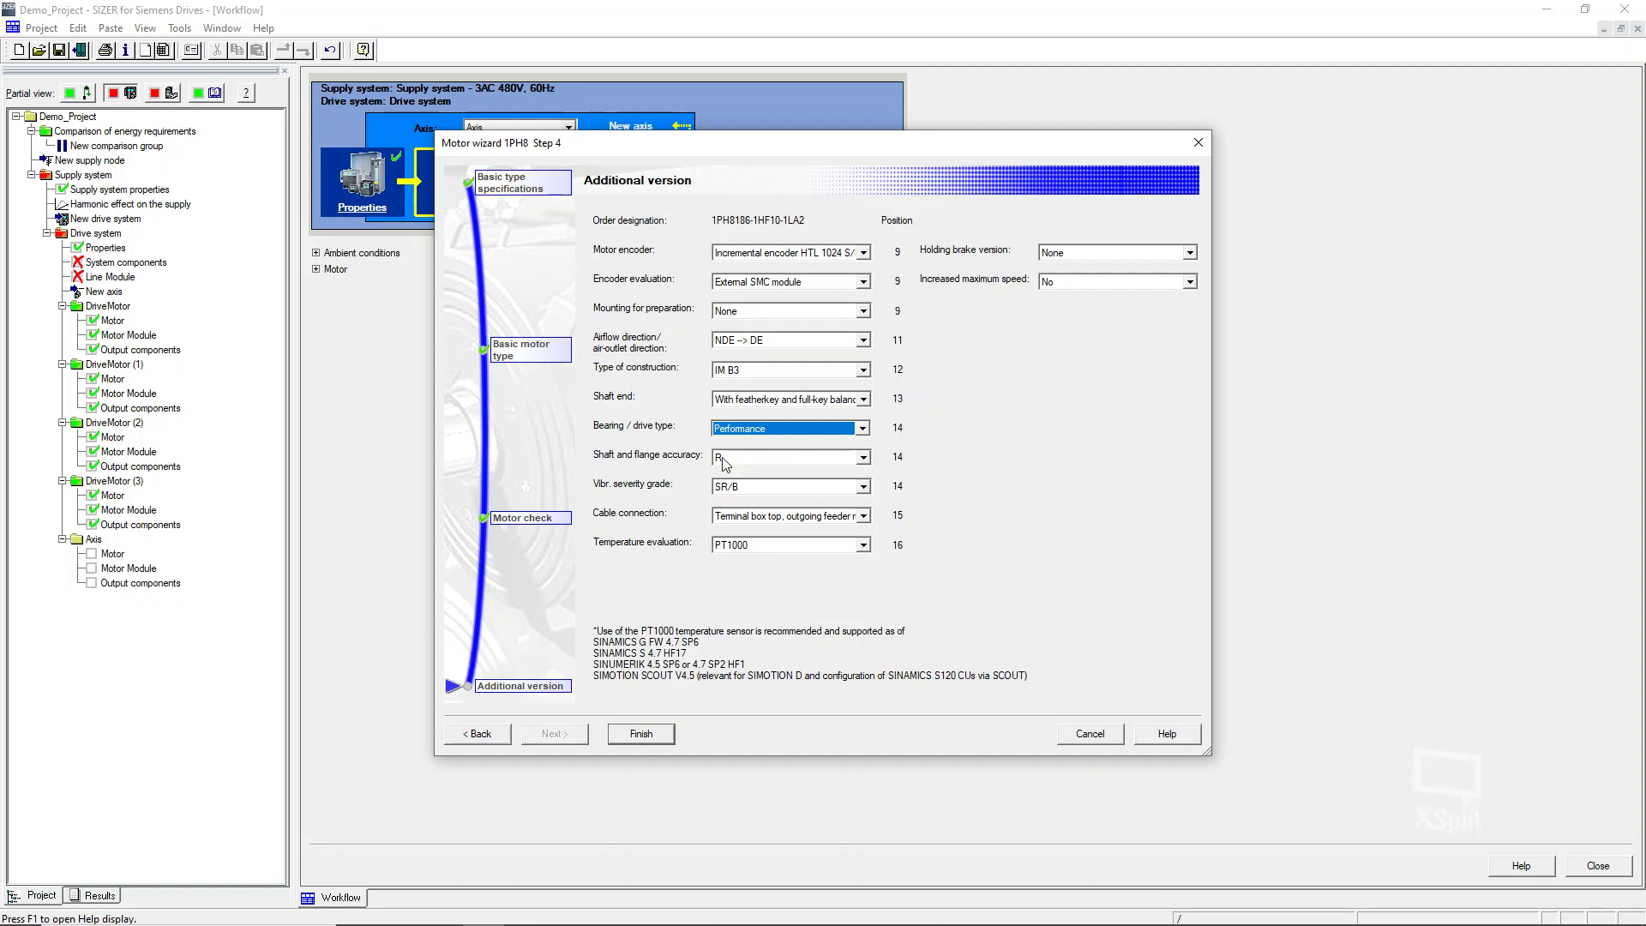
drag(713, 221, 805, 220)
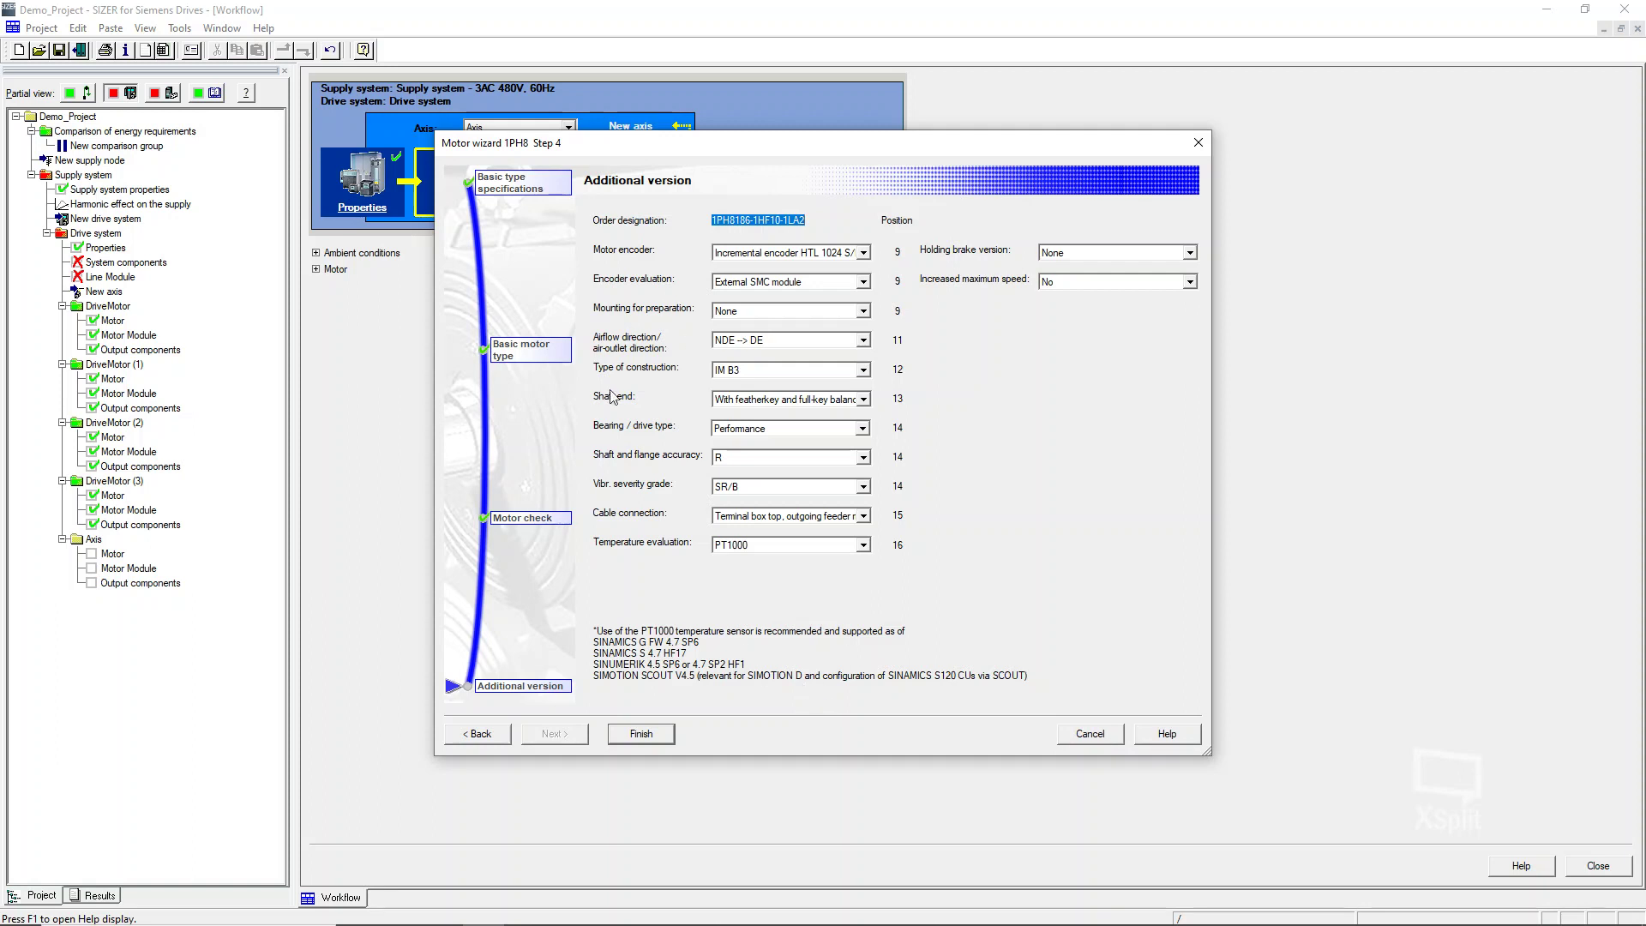
click(642, 734)
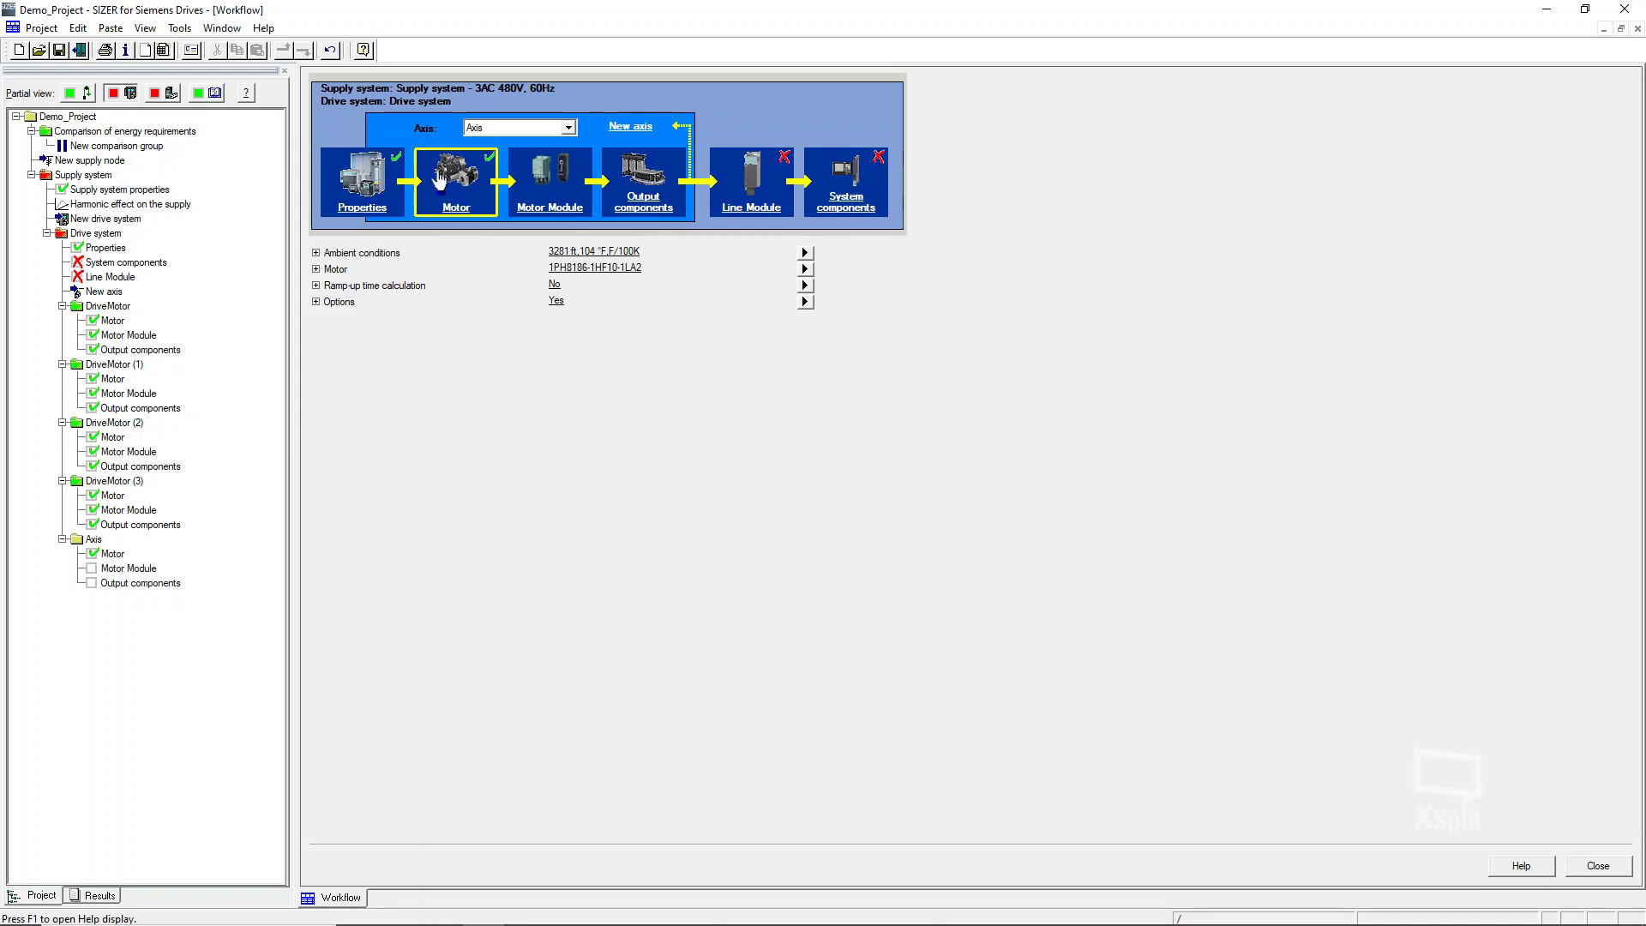
click(572, 267)
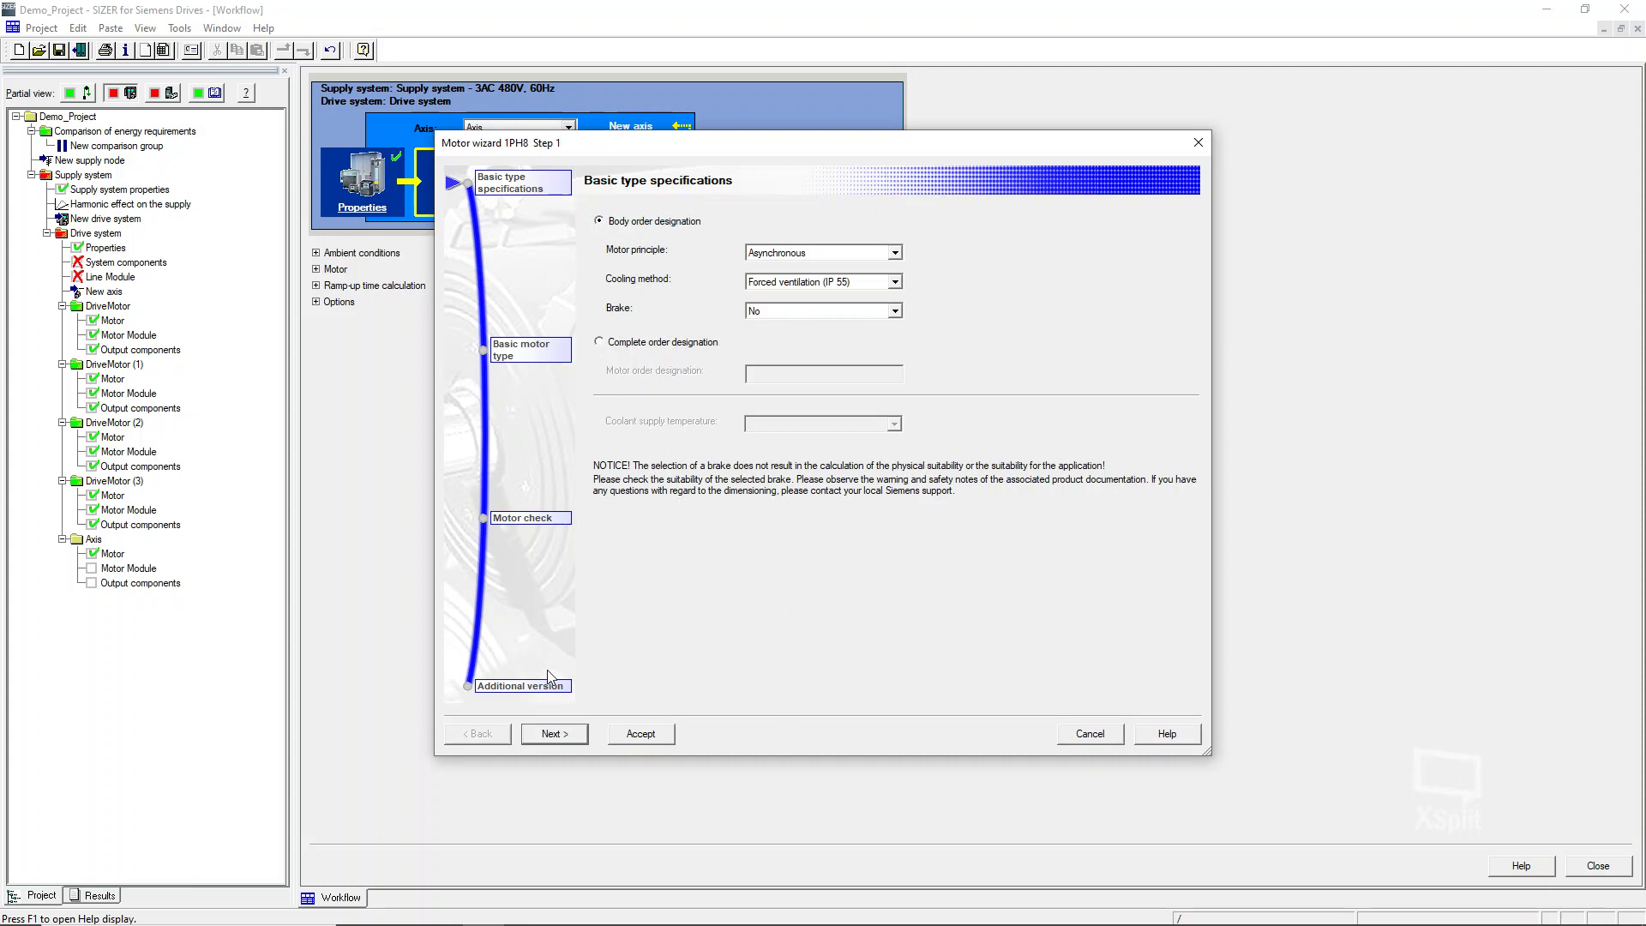
click(1090, 734)
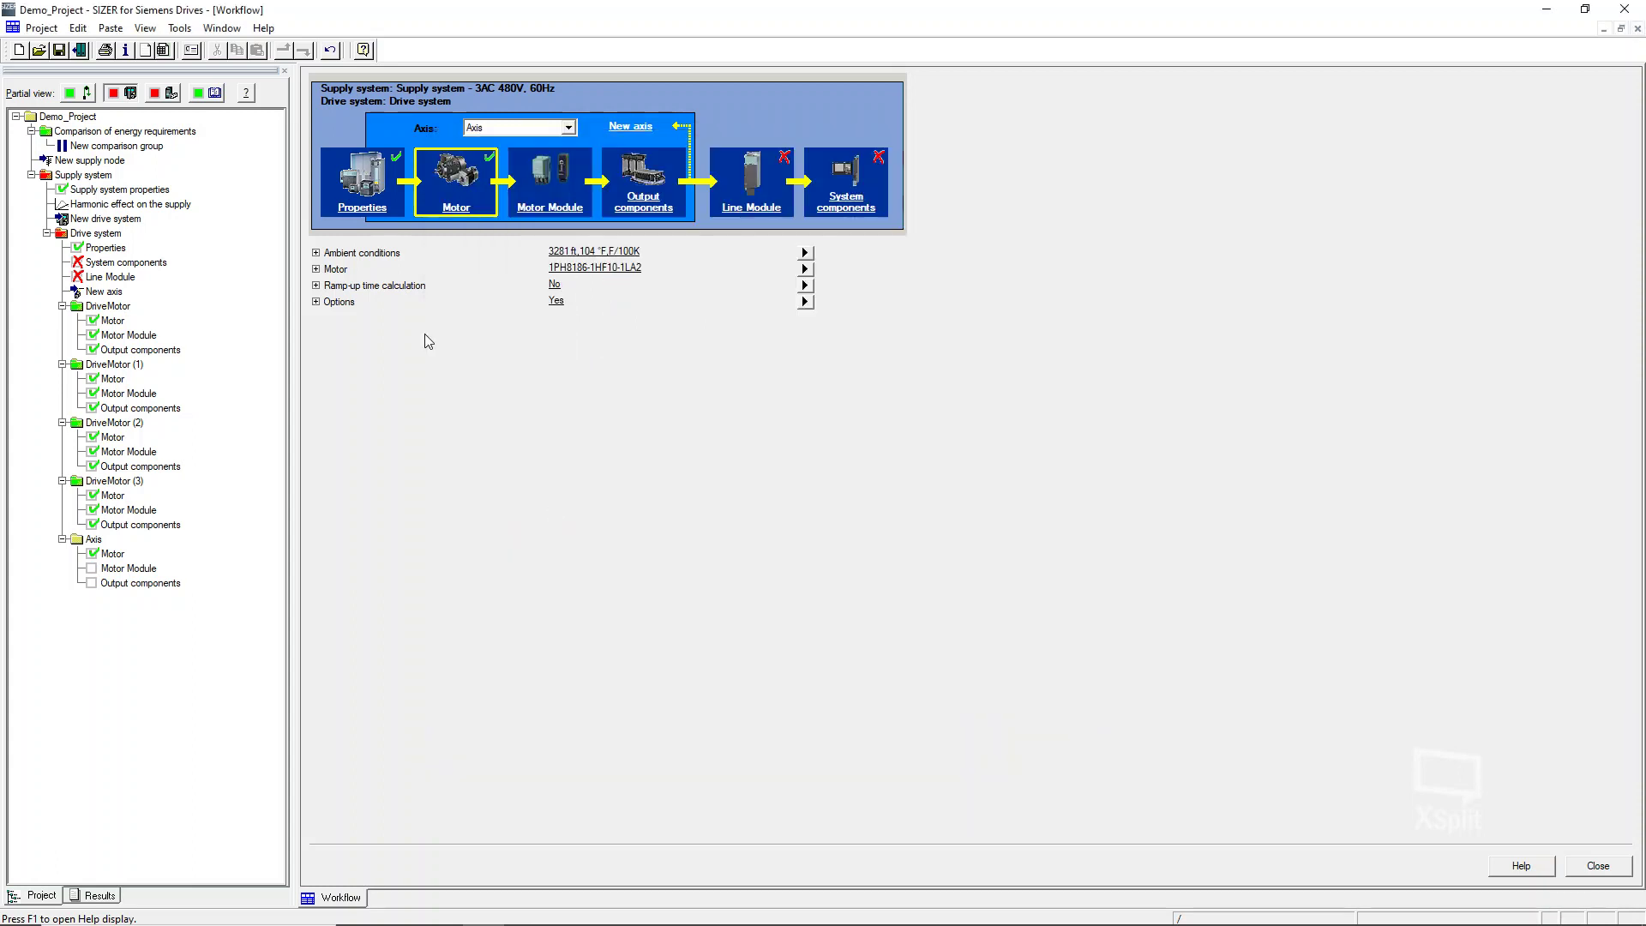